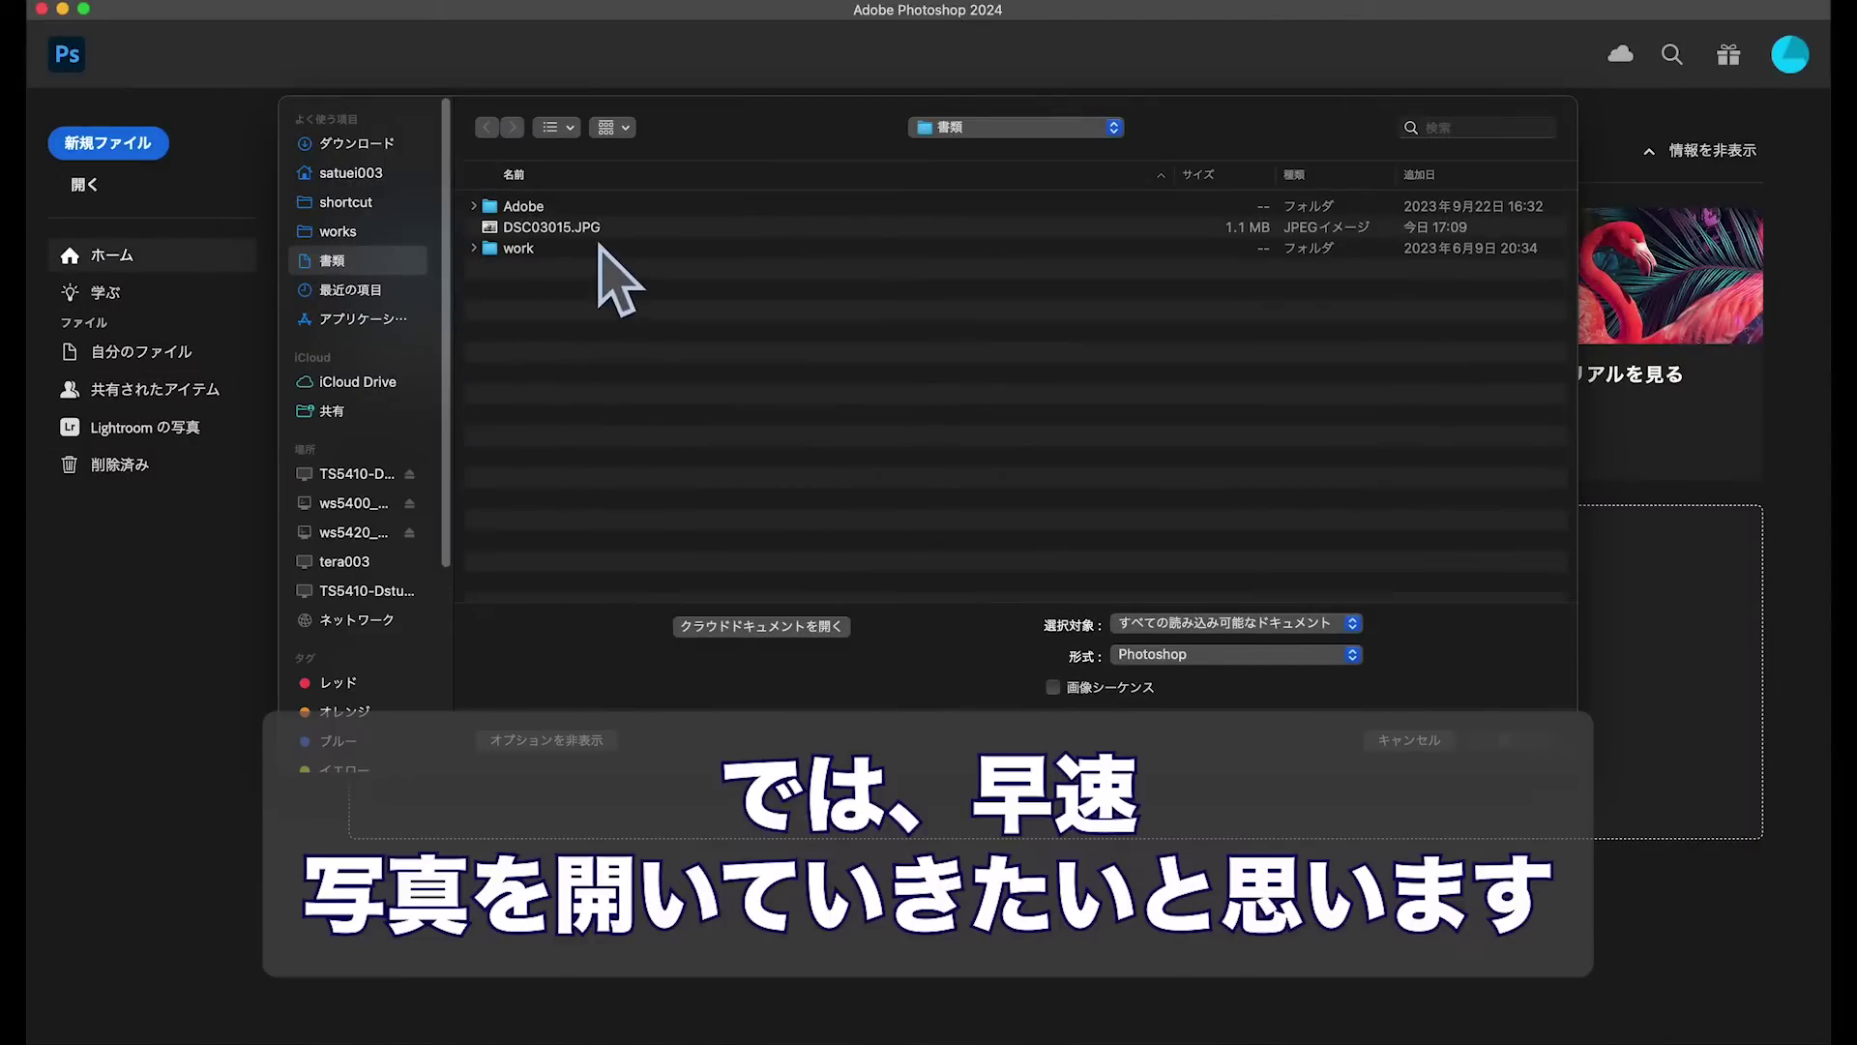
- Open DSC03015.JPG, switch to the Move tool and zoom in on the camera
click(595, 229)
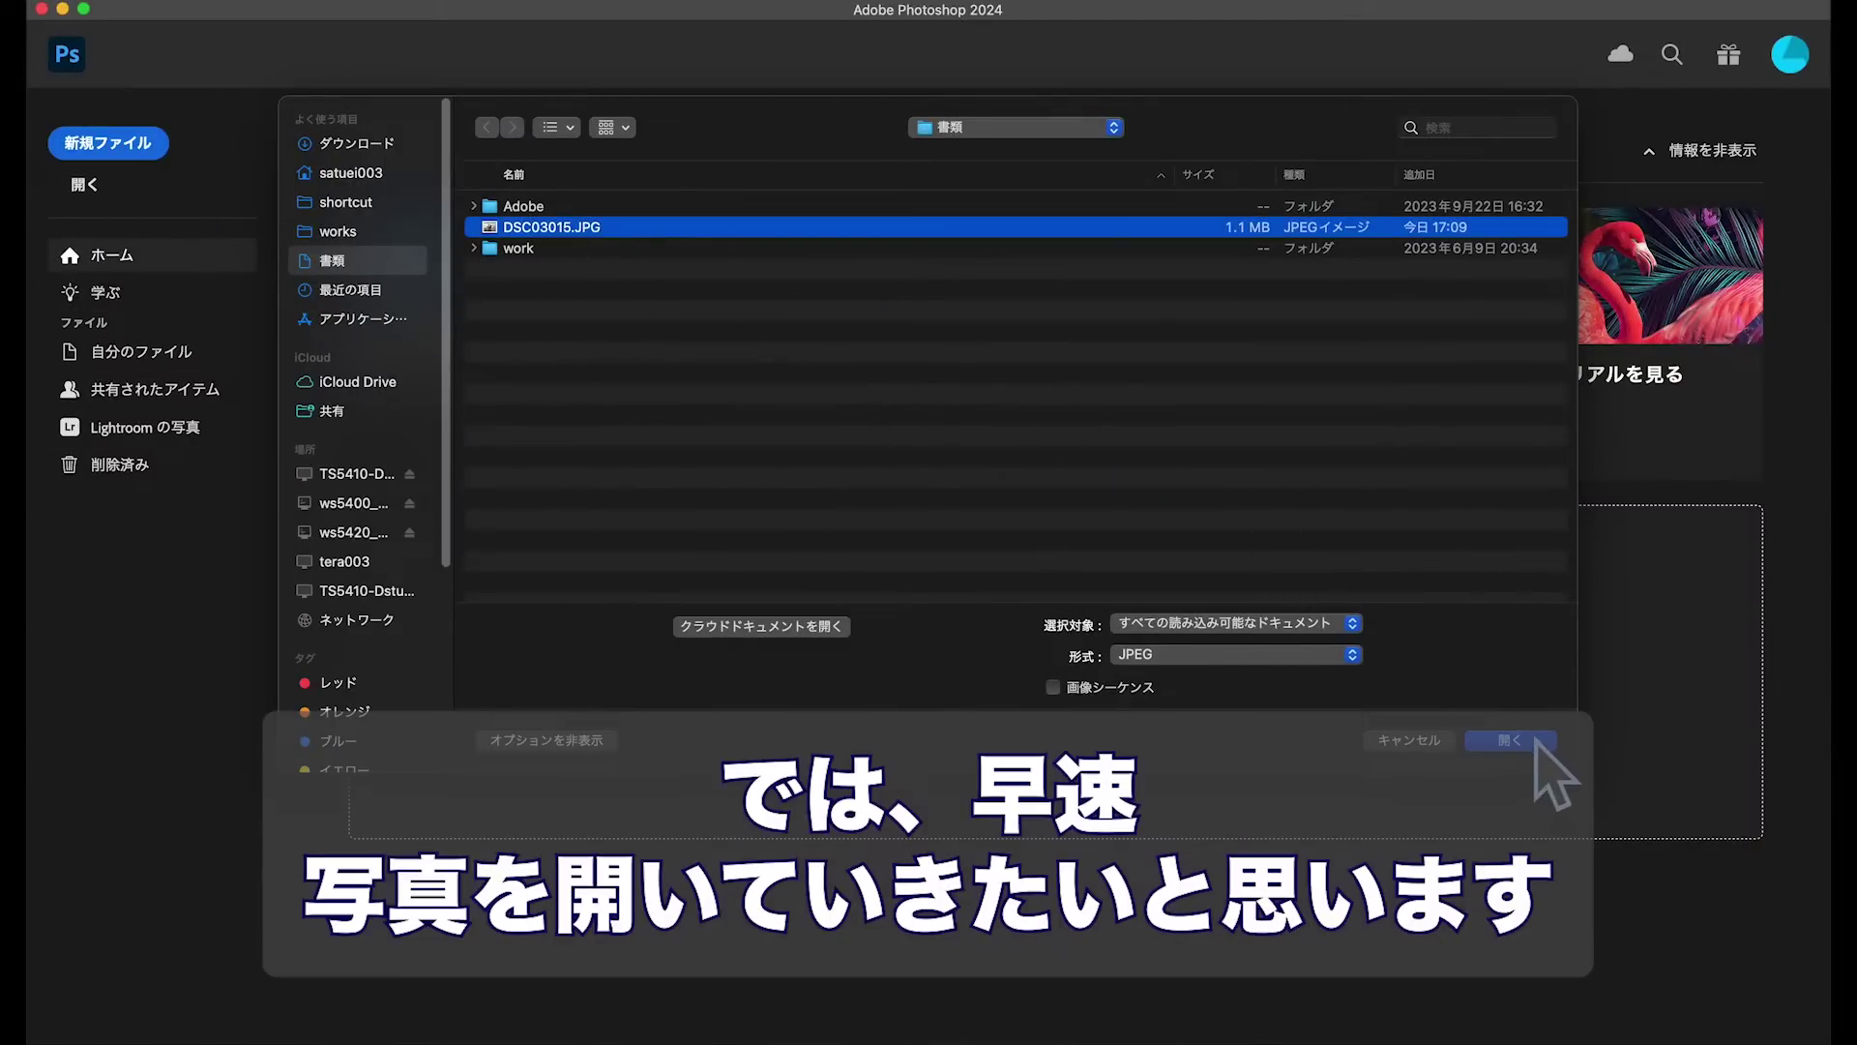
click(1510, 740)
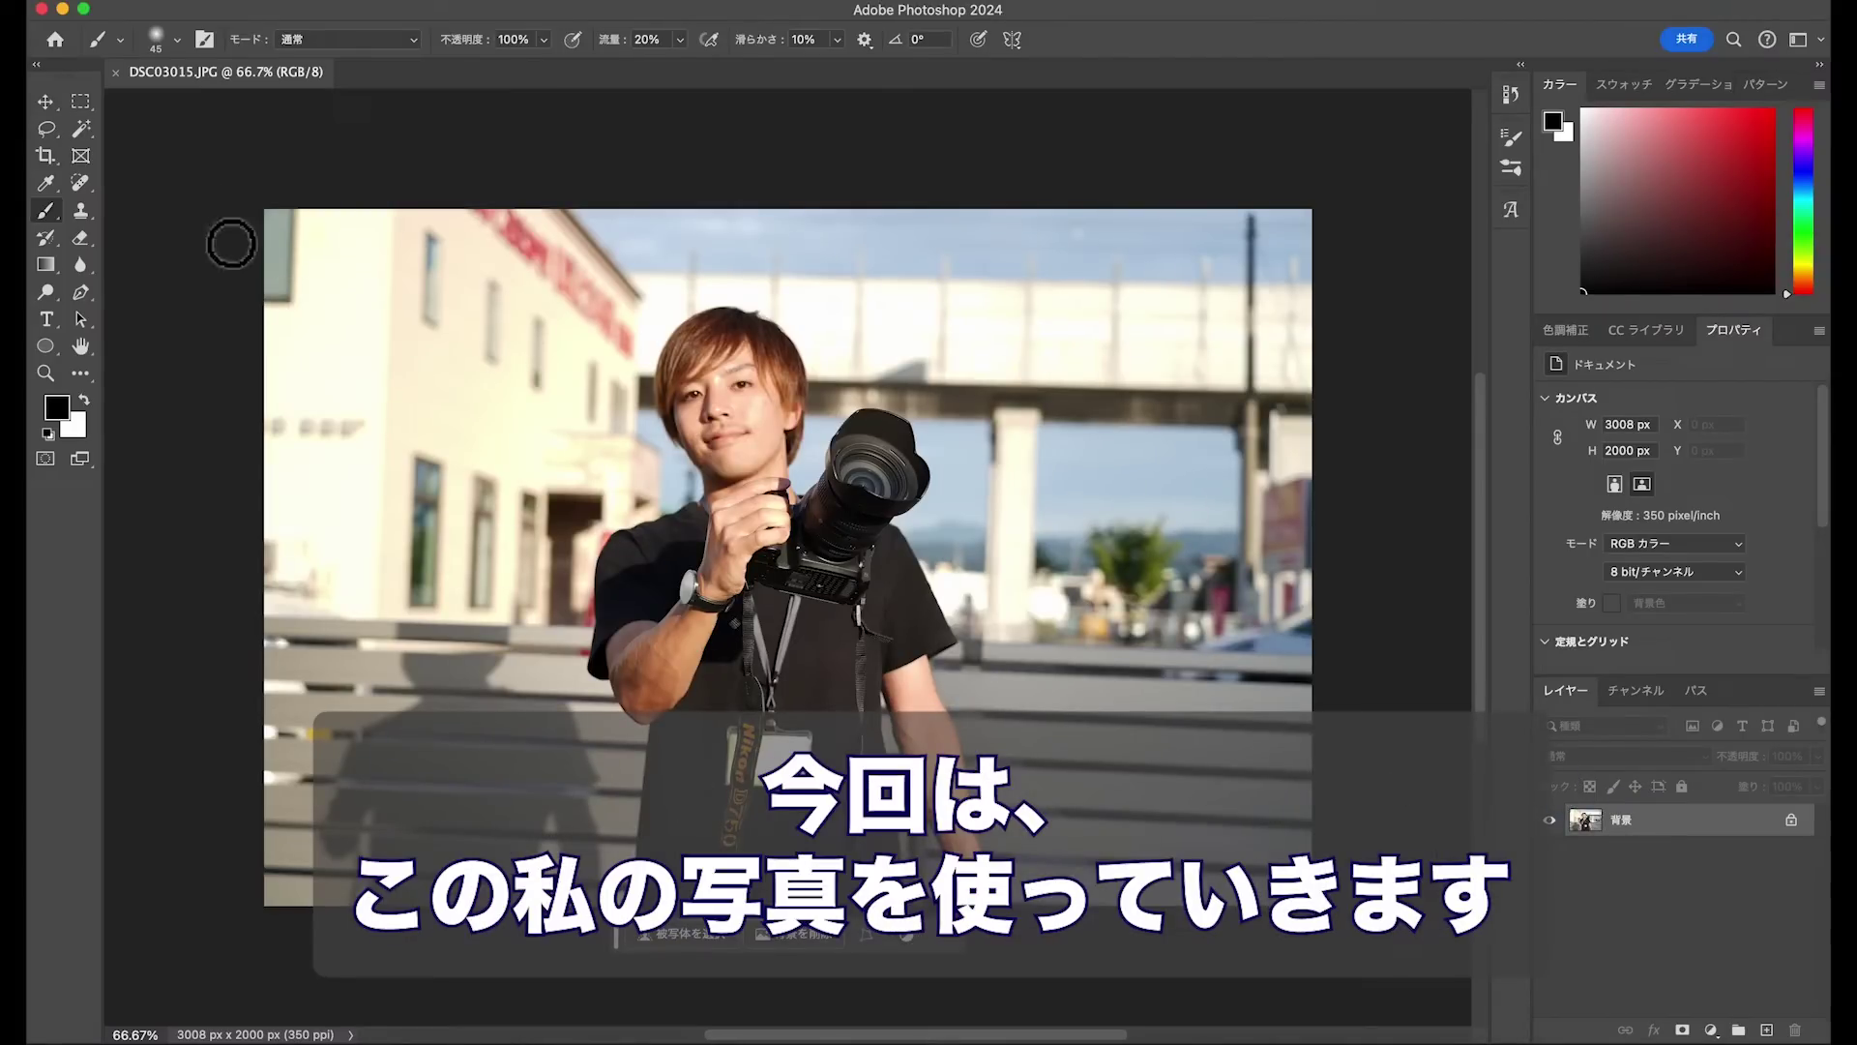
click(45, 101)
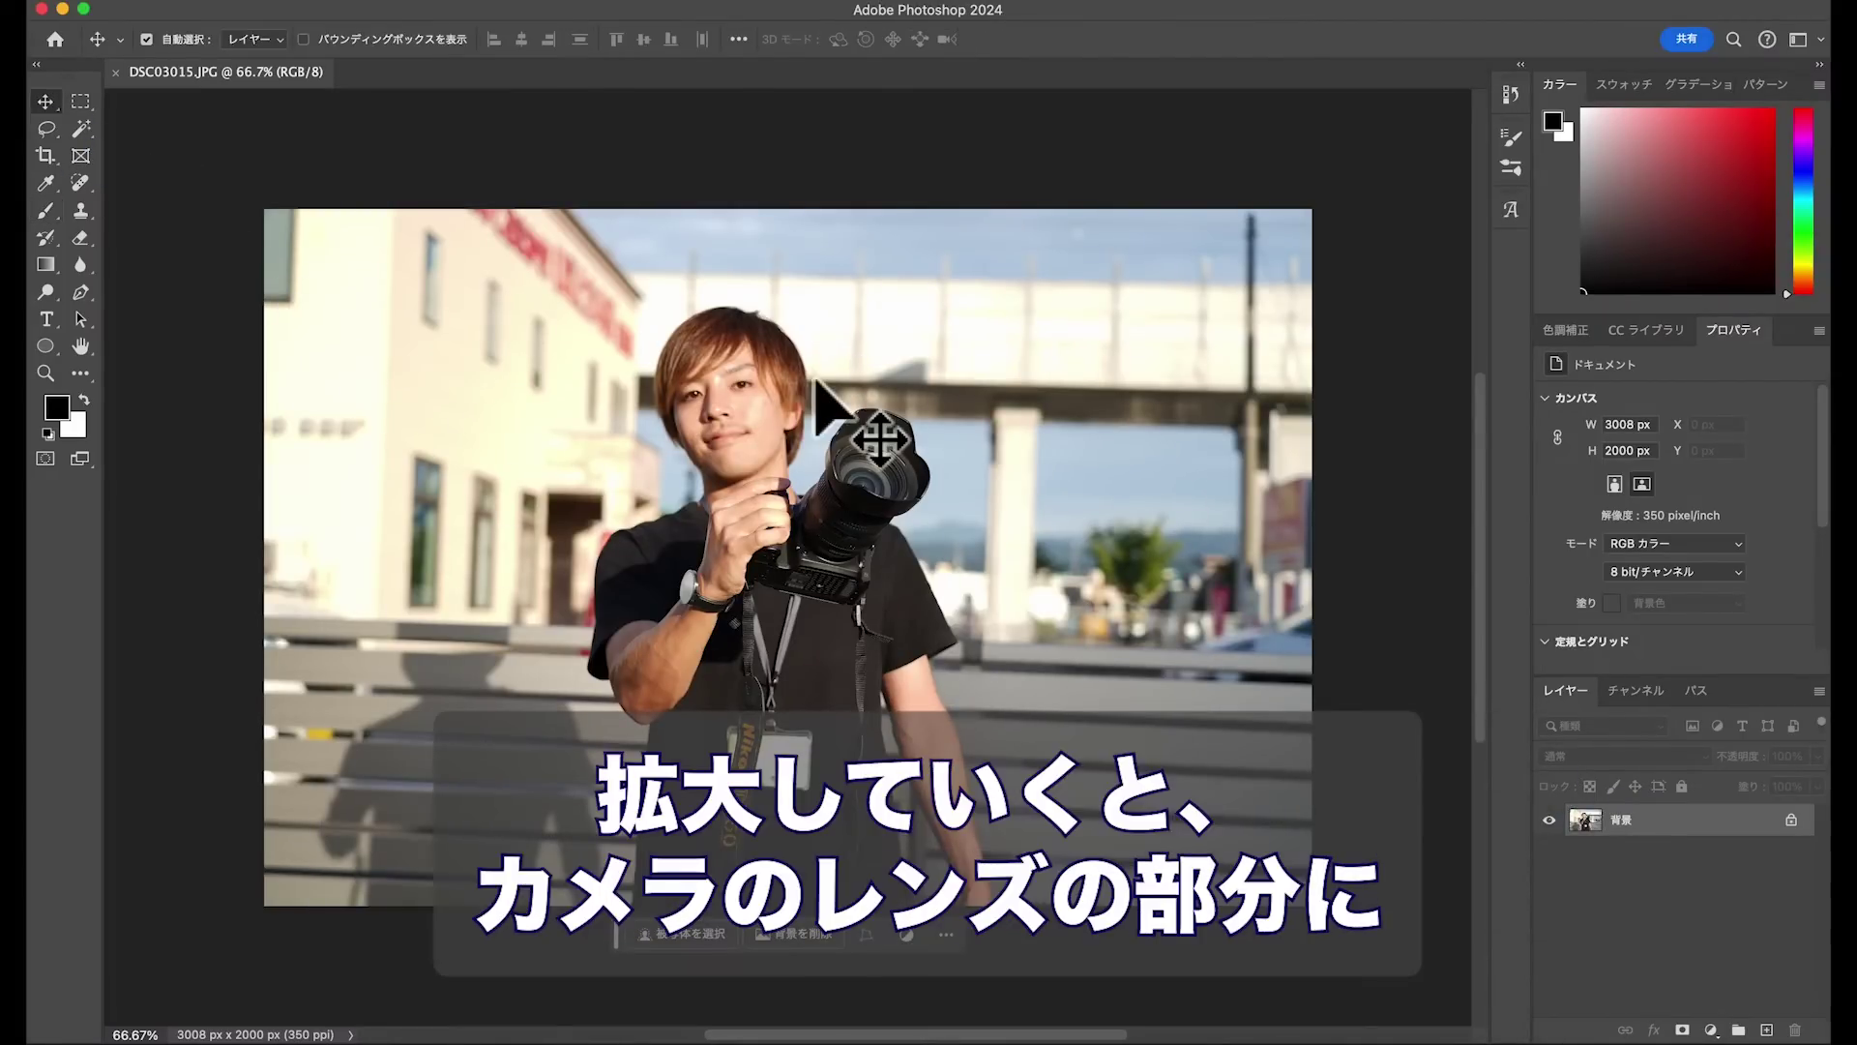
scroll(829, 402, up, 3)
scroll(774, 405, up, 2)
scroll(720, 408, up, 2)
scroll(720, 408, up, 1)
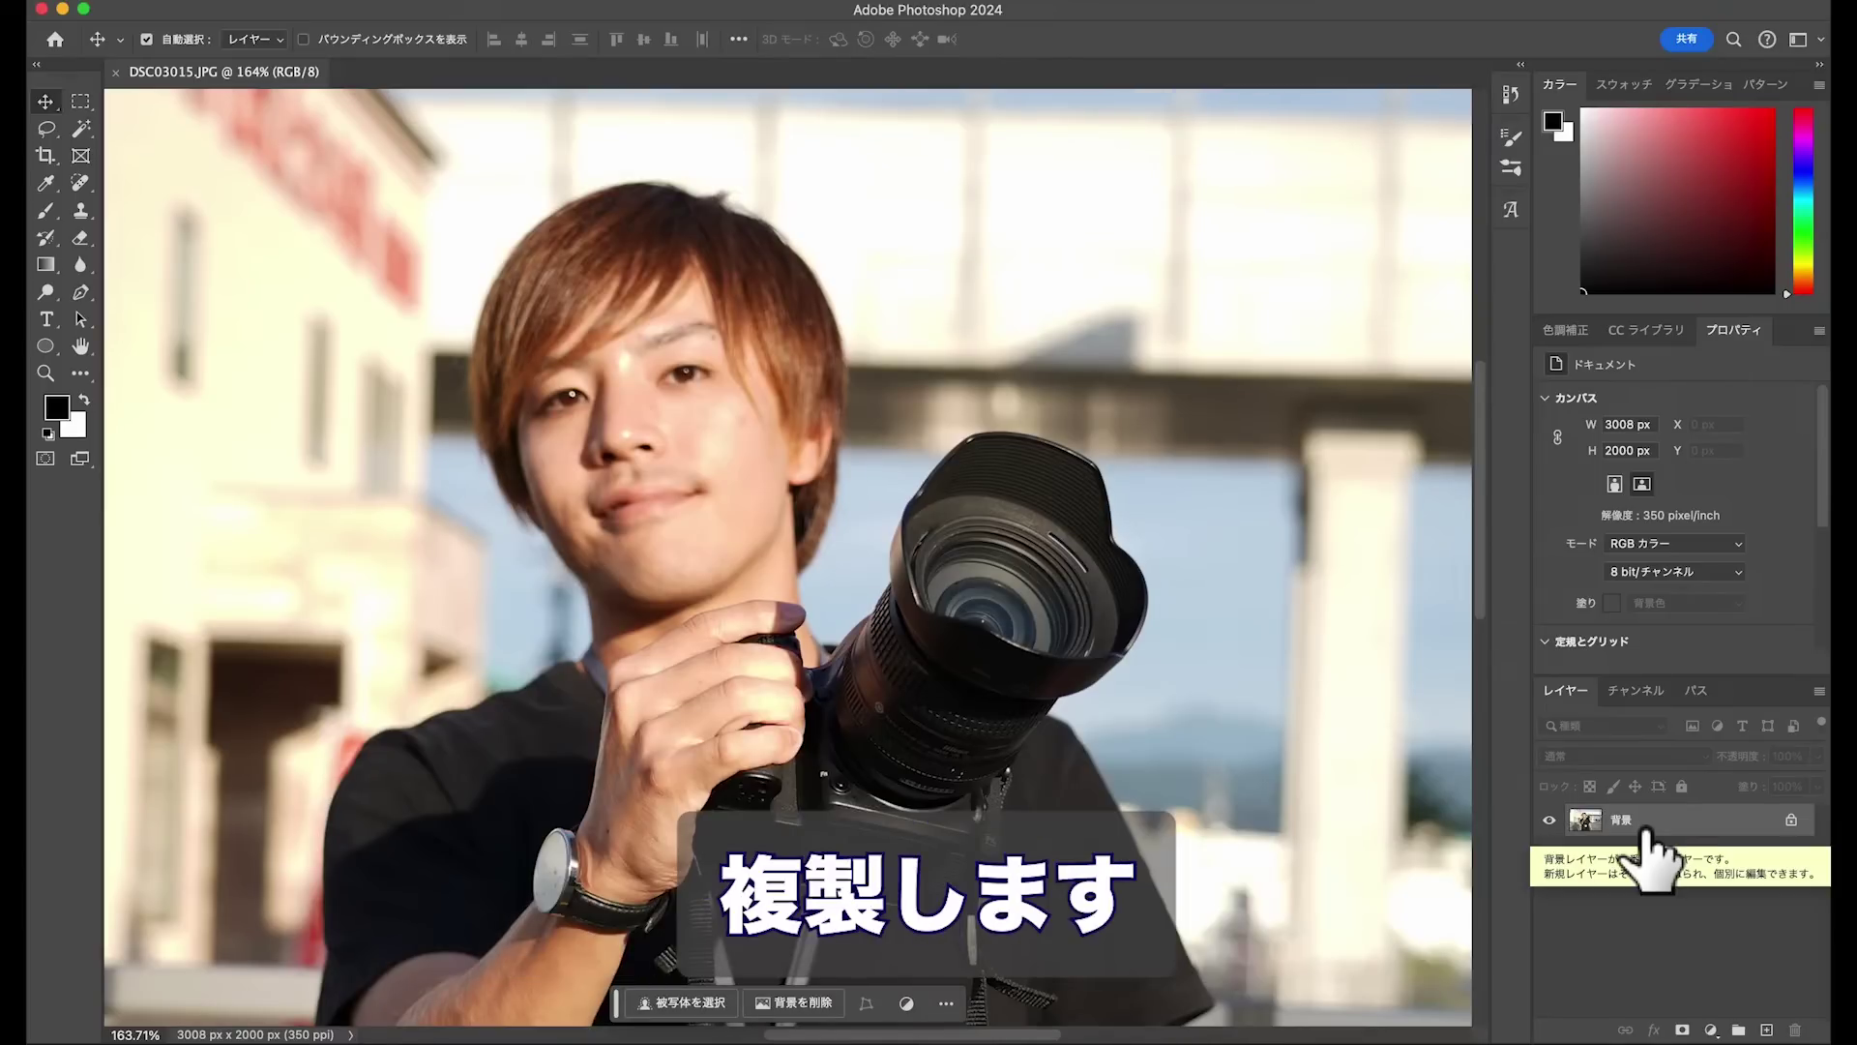
- Duplicate the background into Layer 1 and convert Layer 1 to a smart object
key(super+j)
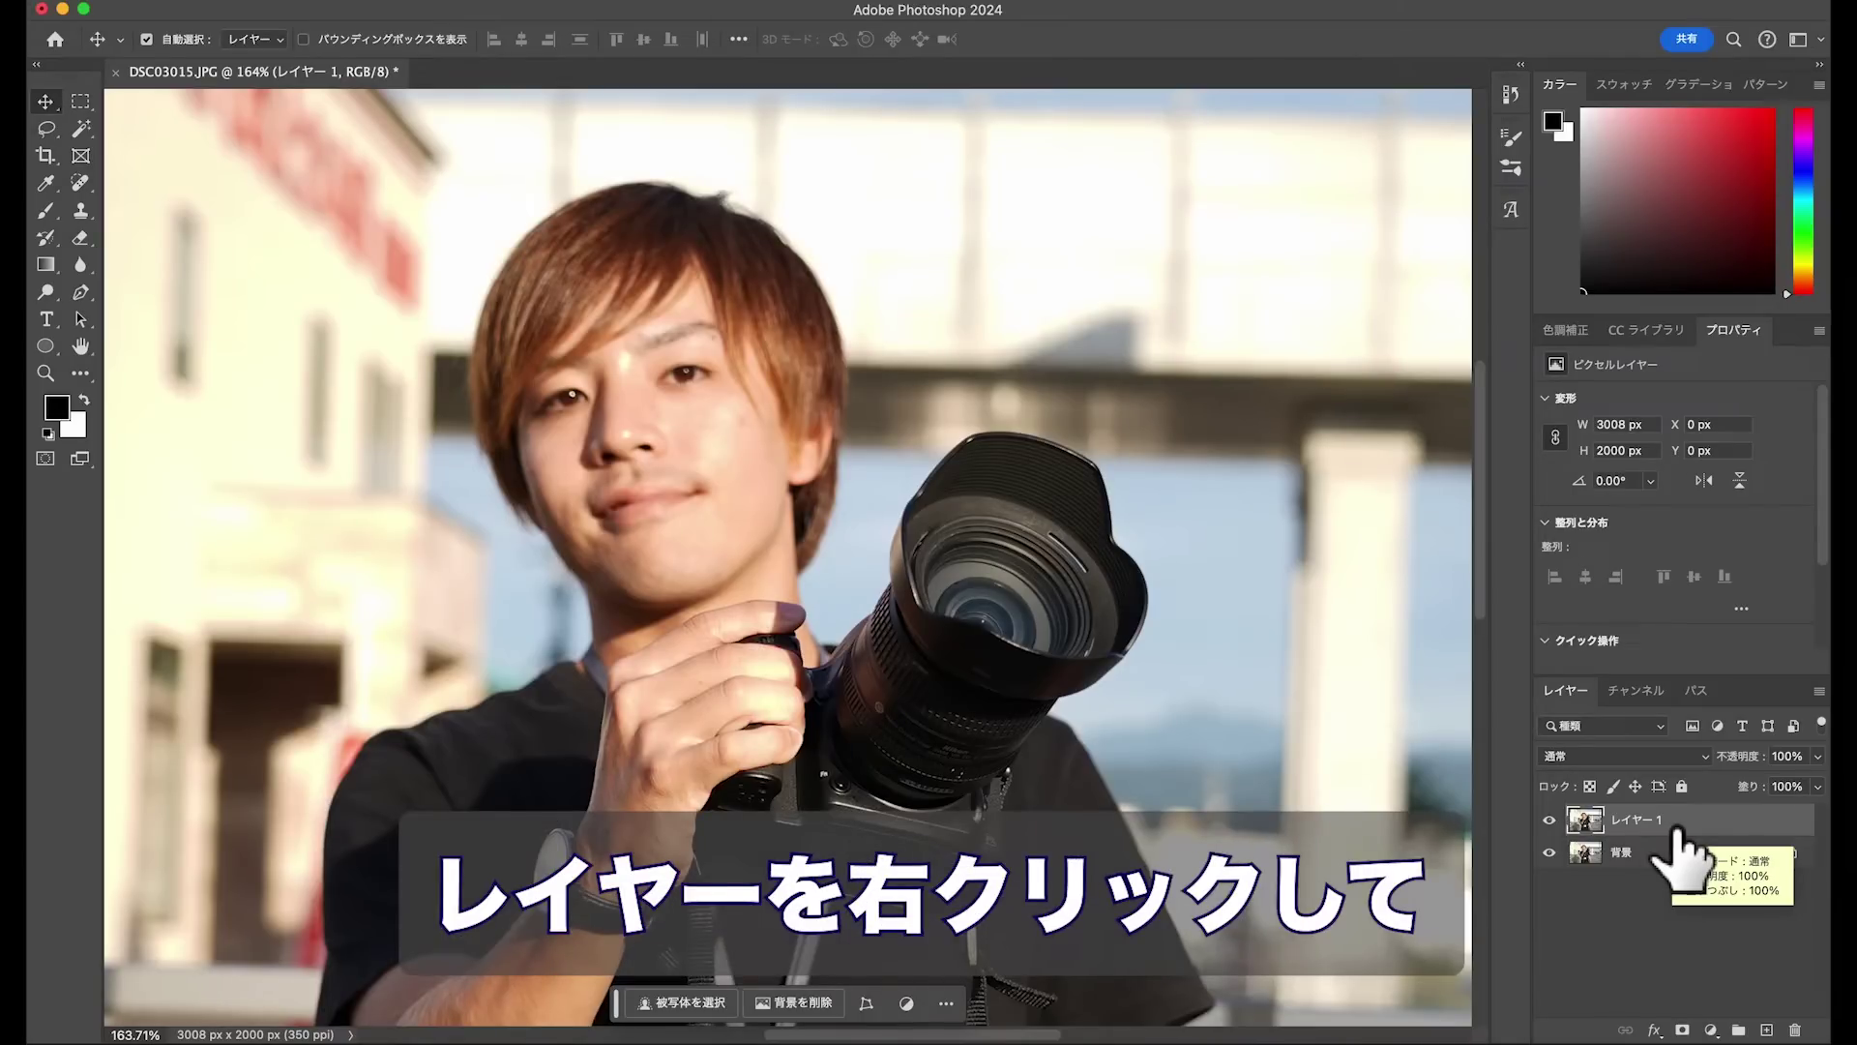
right_click(1678, 825)
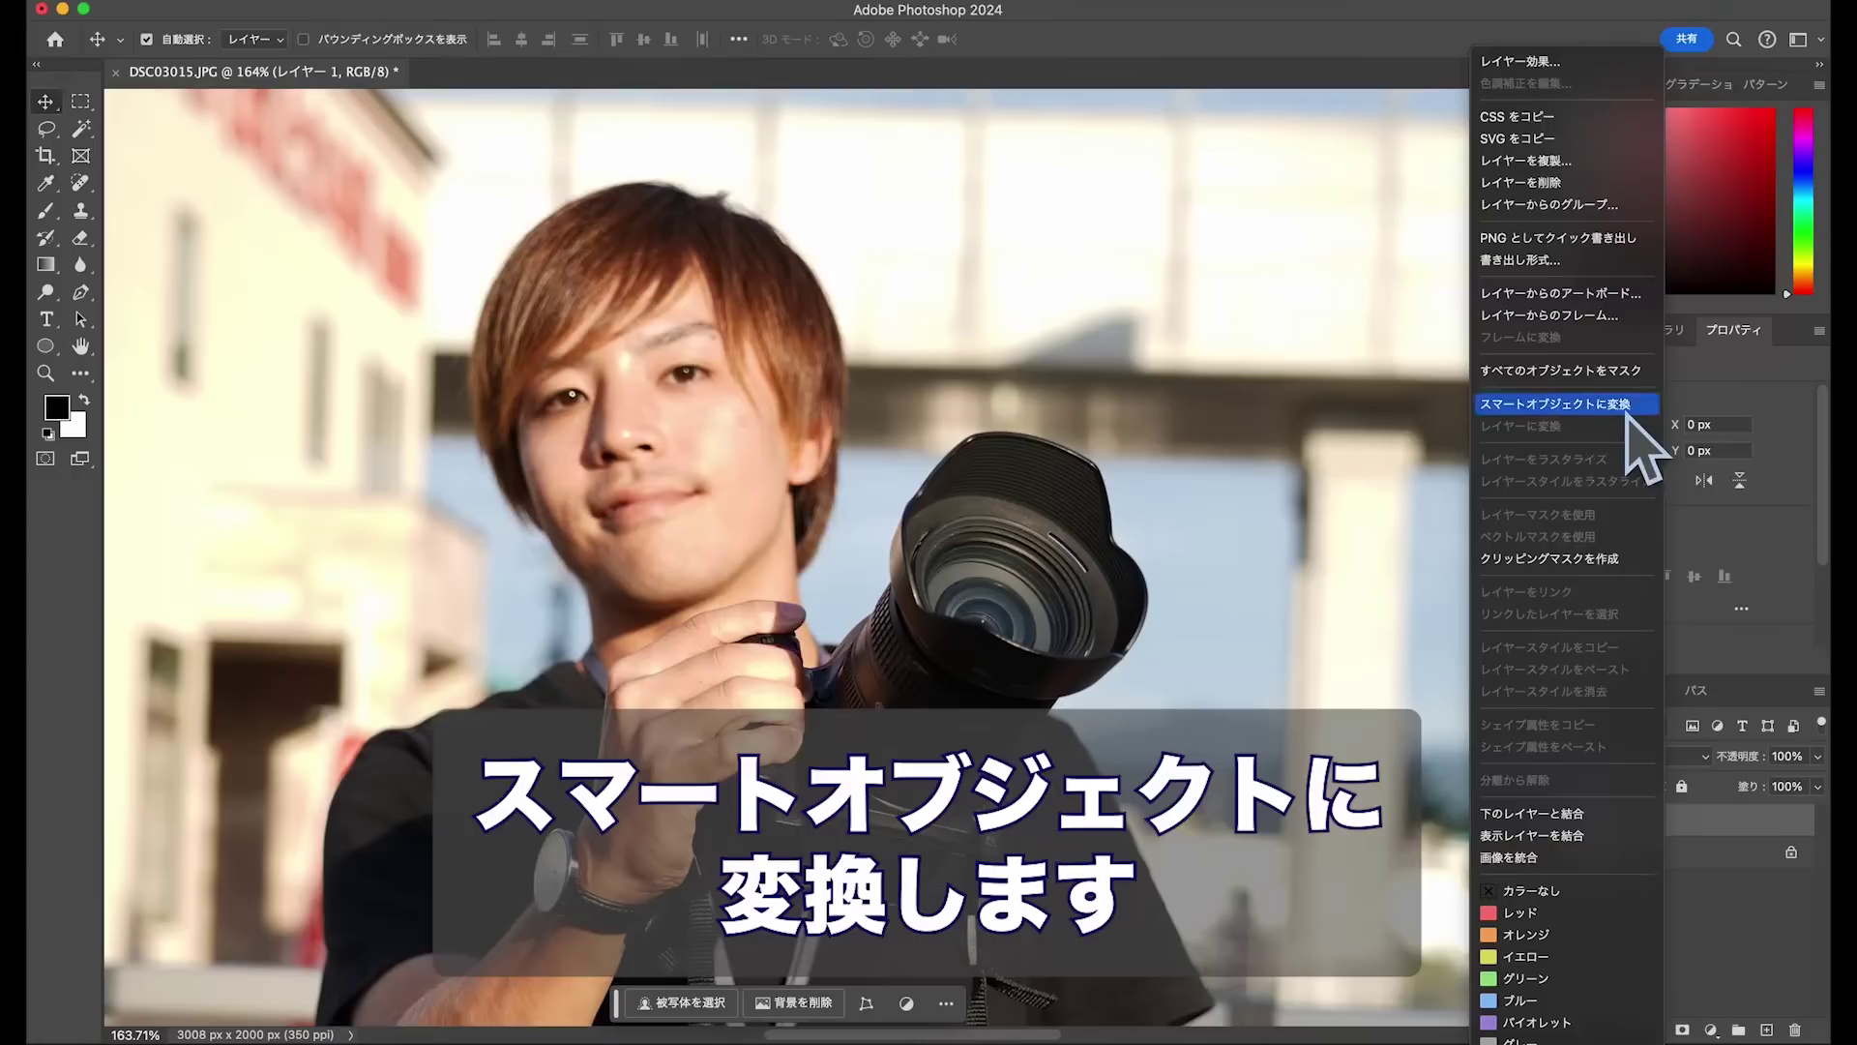
click(1628, 411)
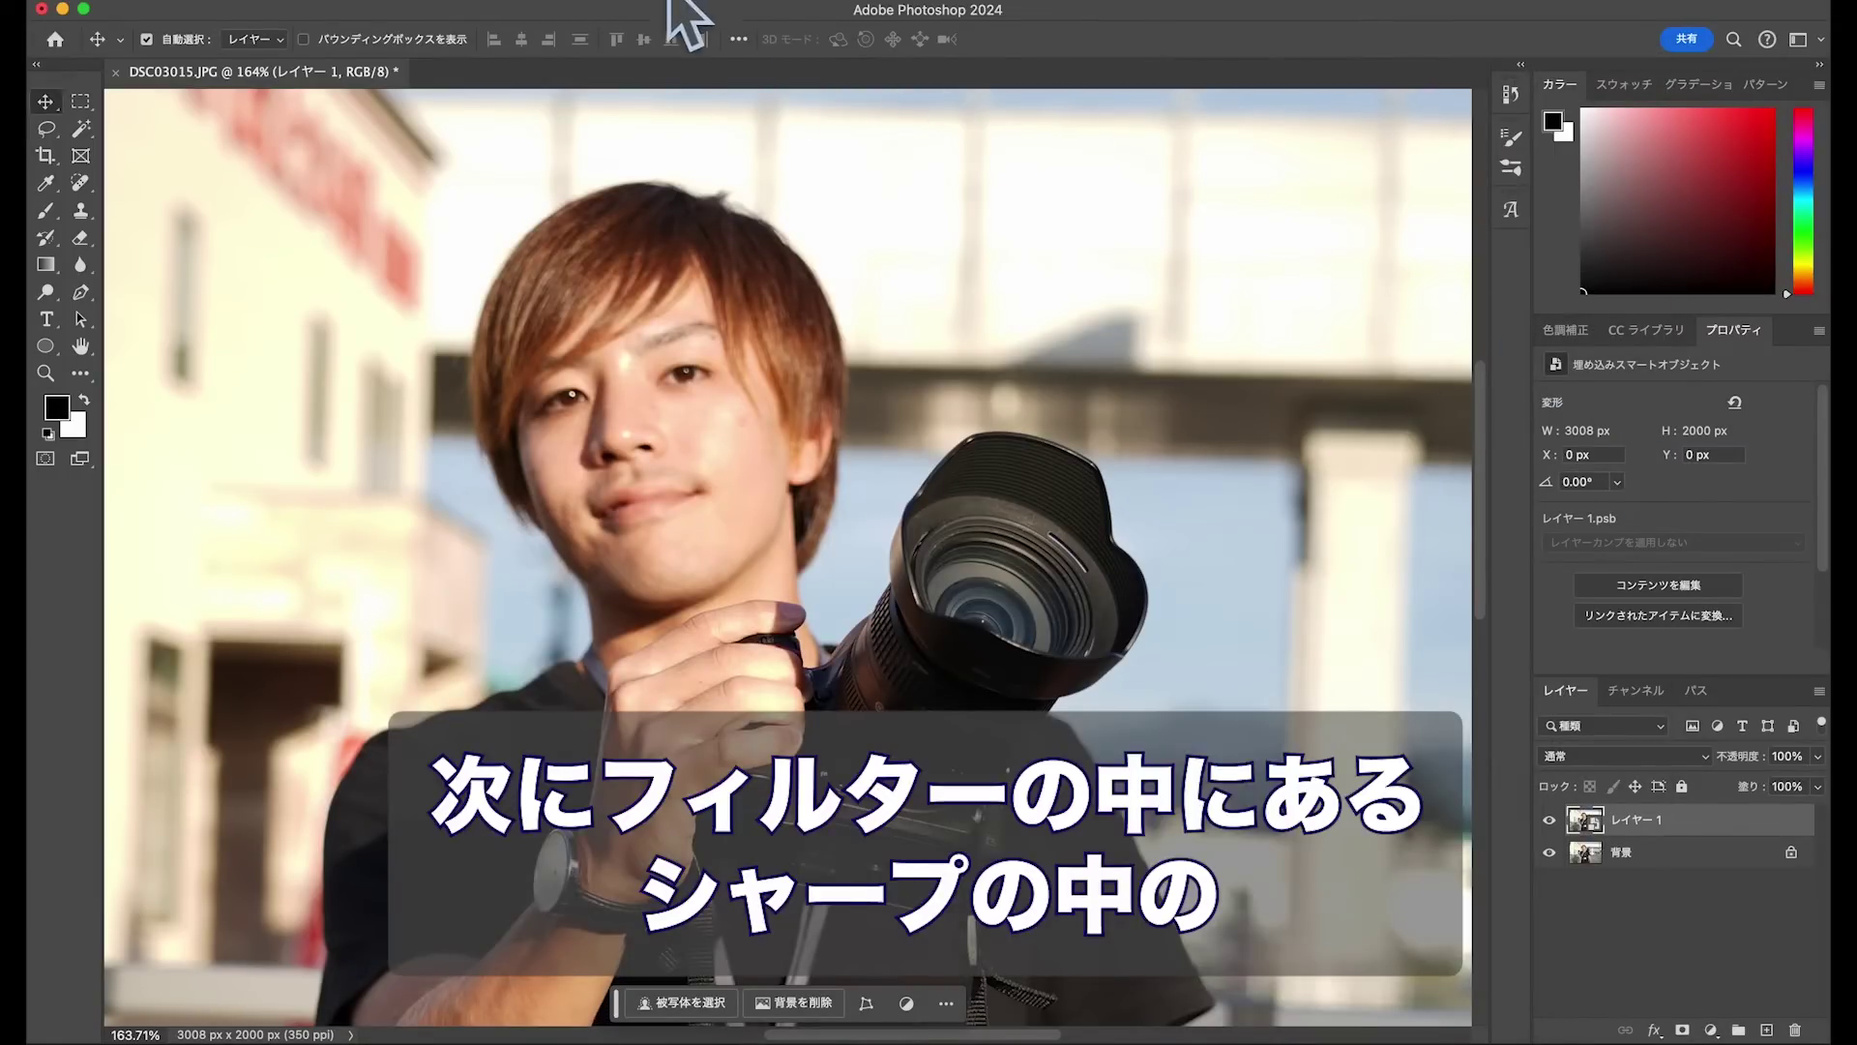
- Apply Smart Sharpen to Layer 1: amount 220%, radius 4.8 px, noise reduction 25%
click(688, 2)
mouse_move(783, 253)
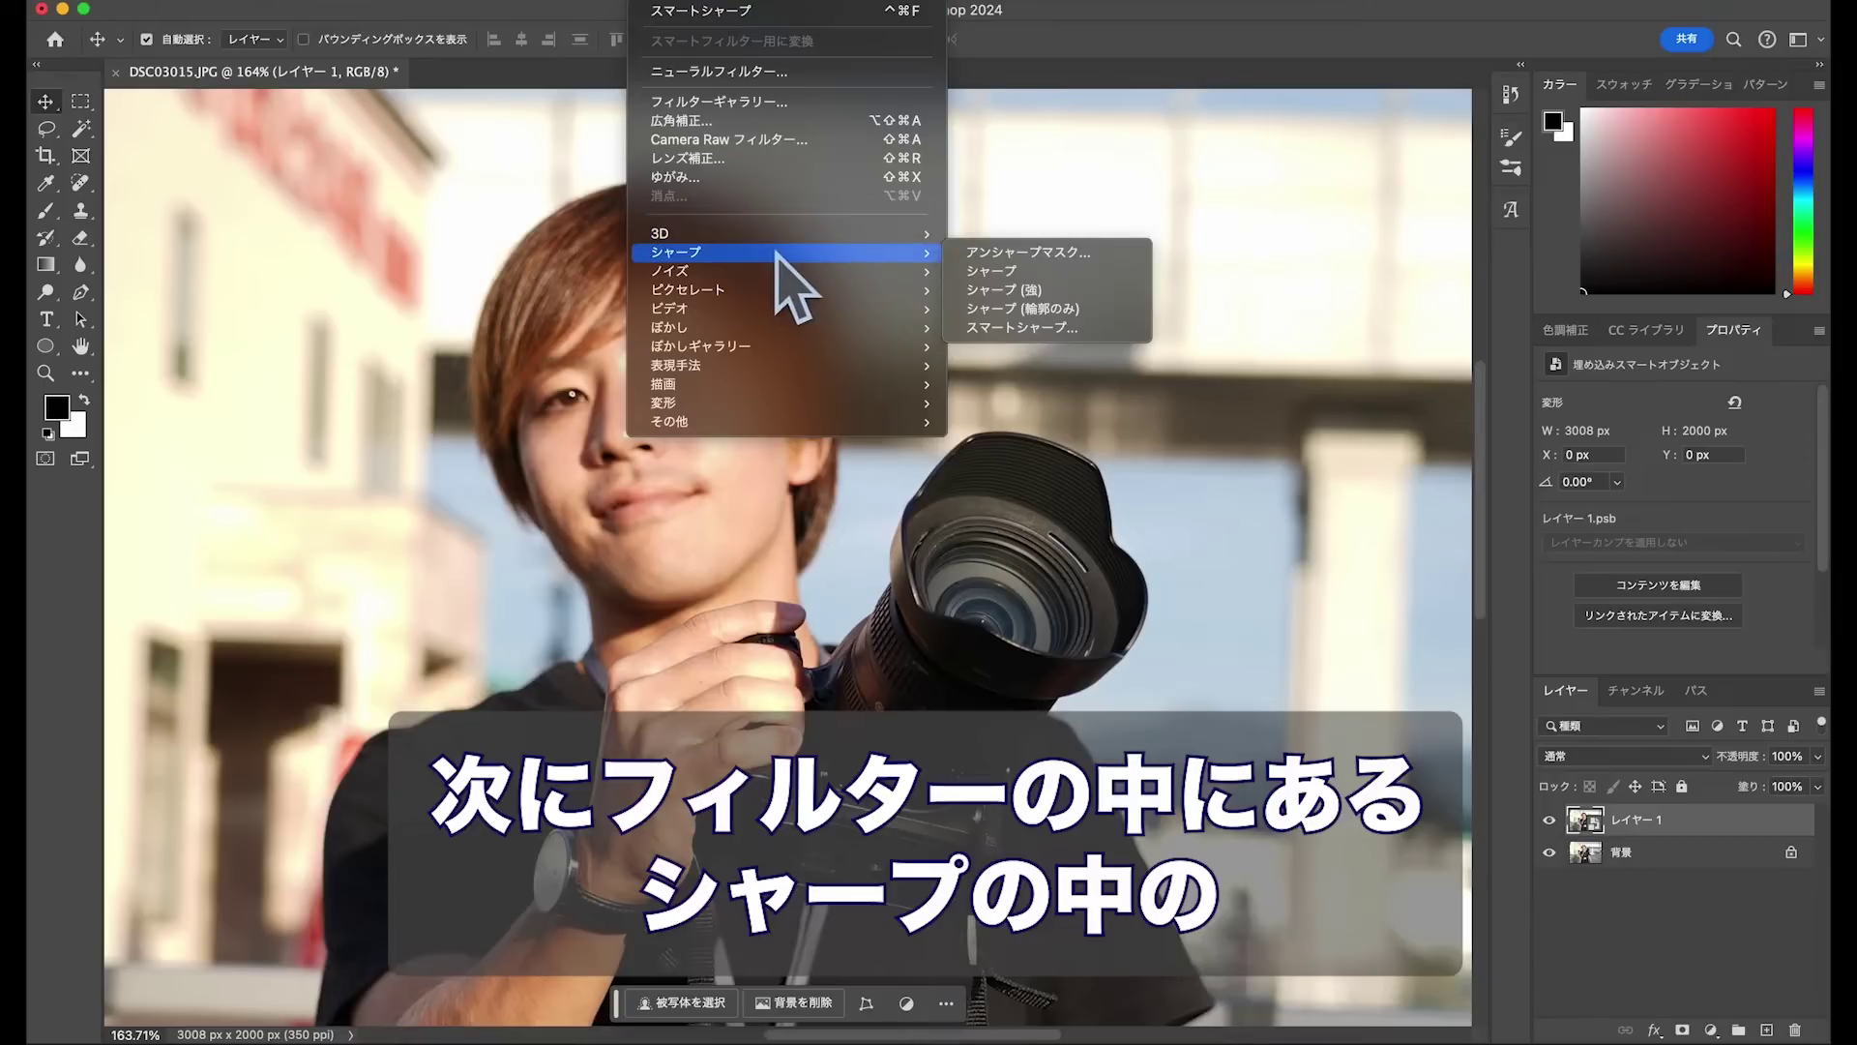
click(1083, 329)
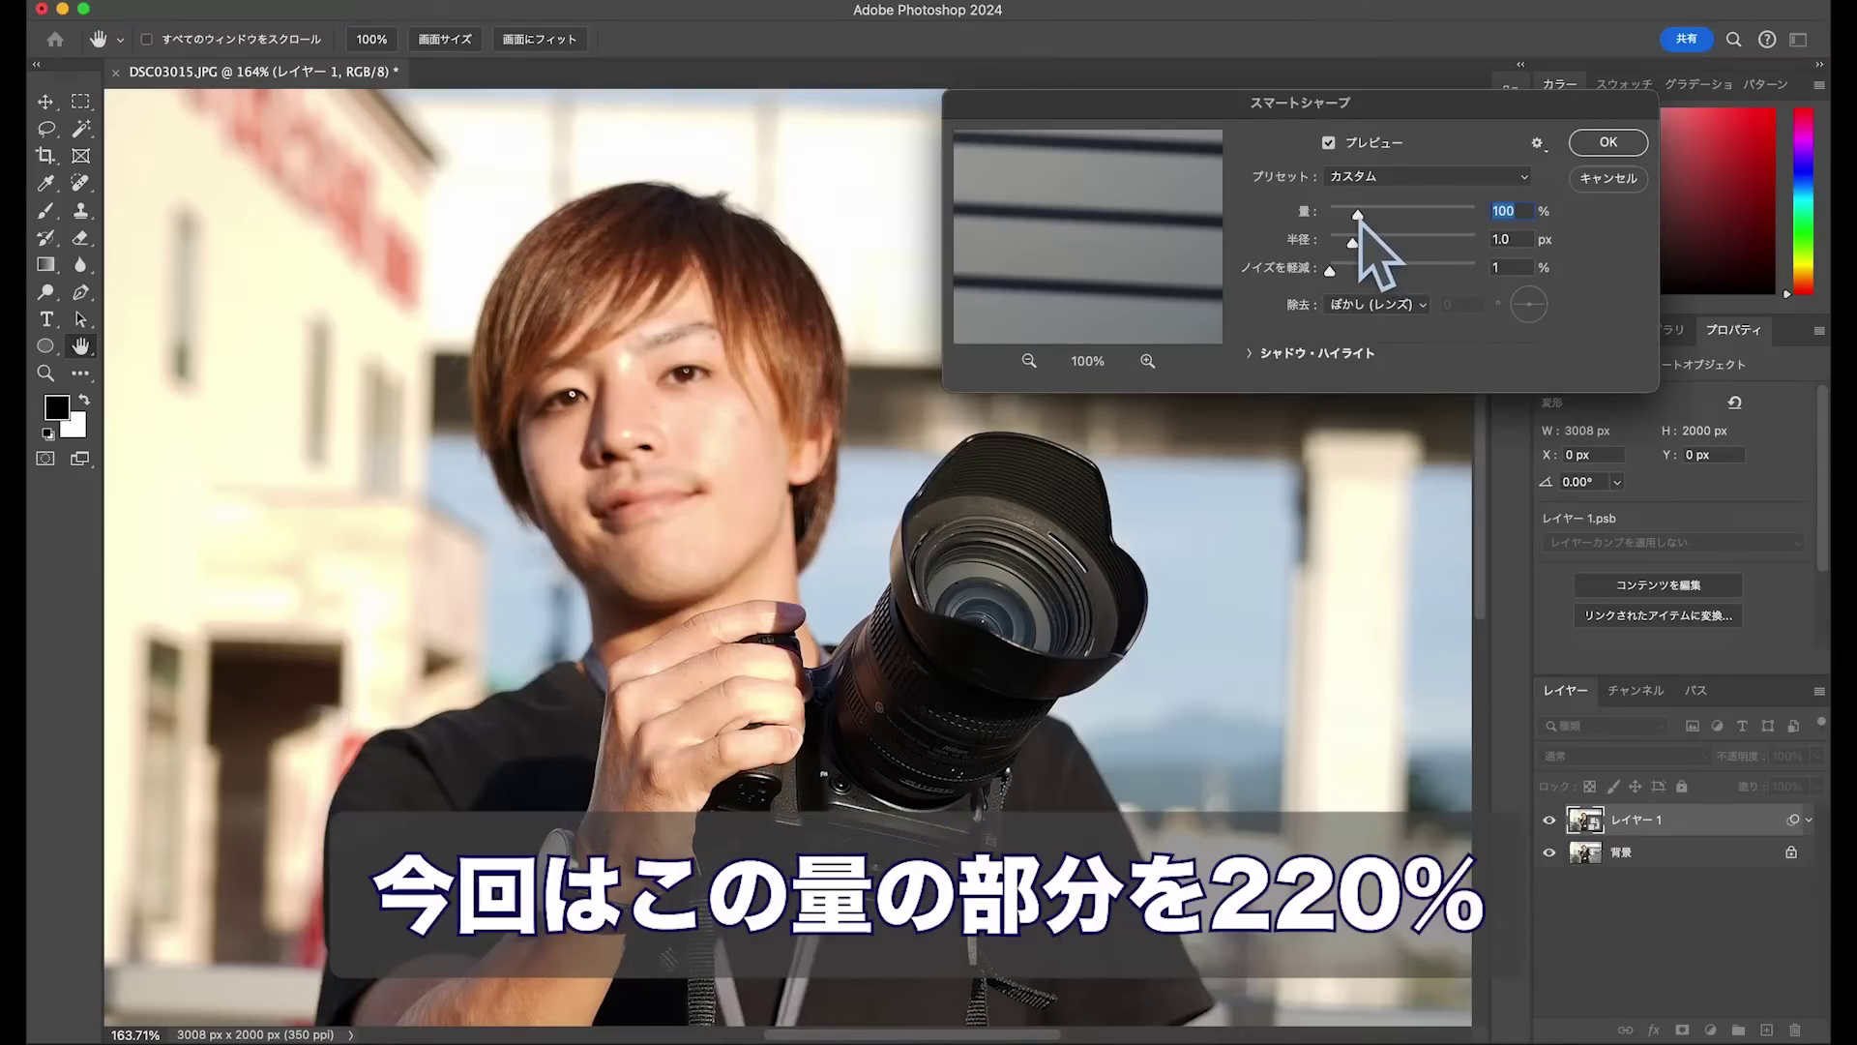
drag(1360, 218, 1395, 221)
drag(1353, 243, 1393, 250)
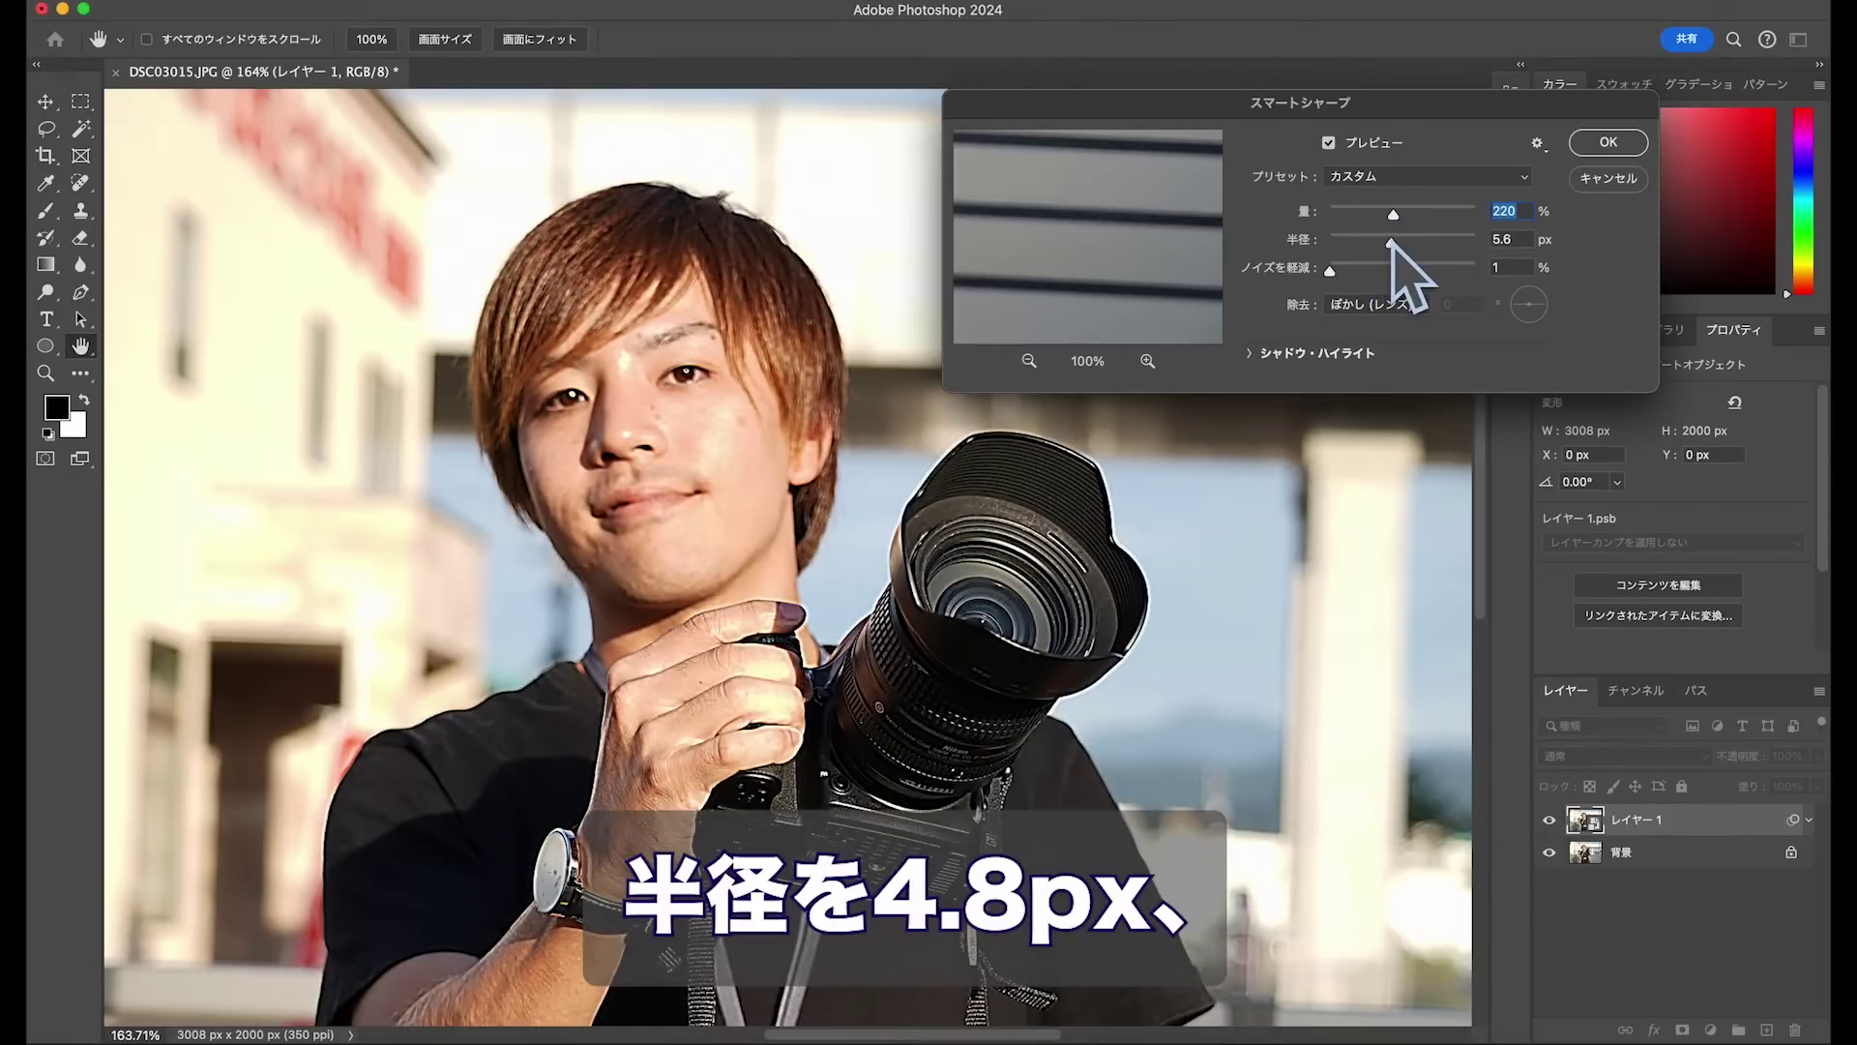
click(1390, 244)
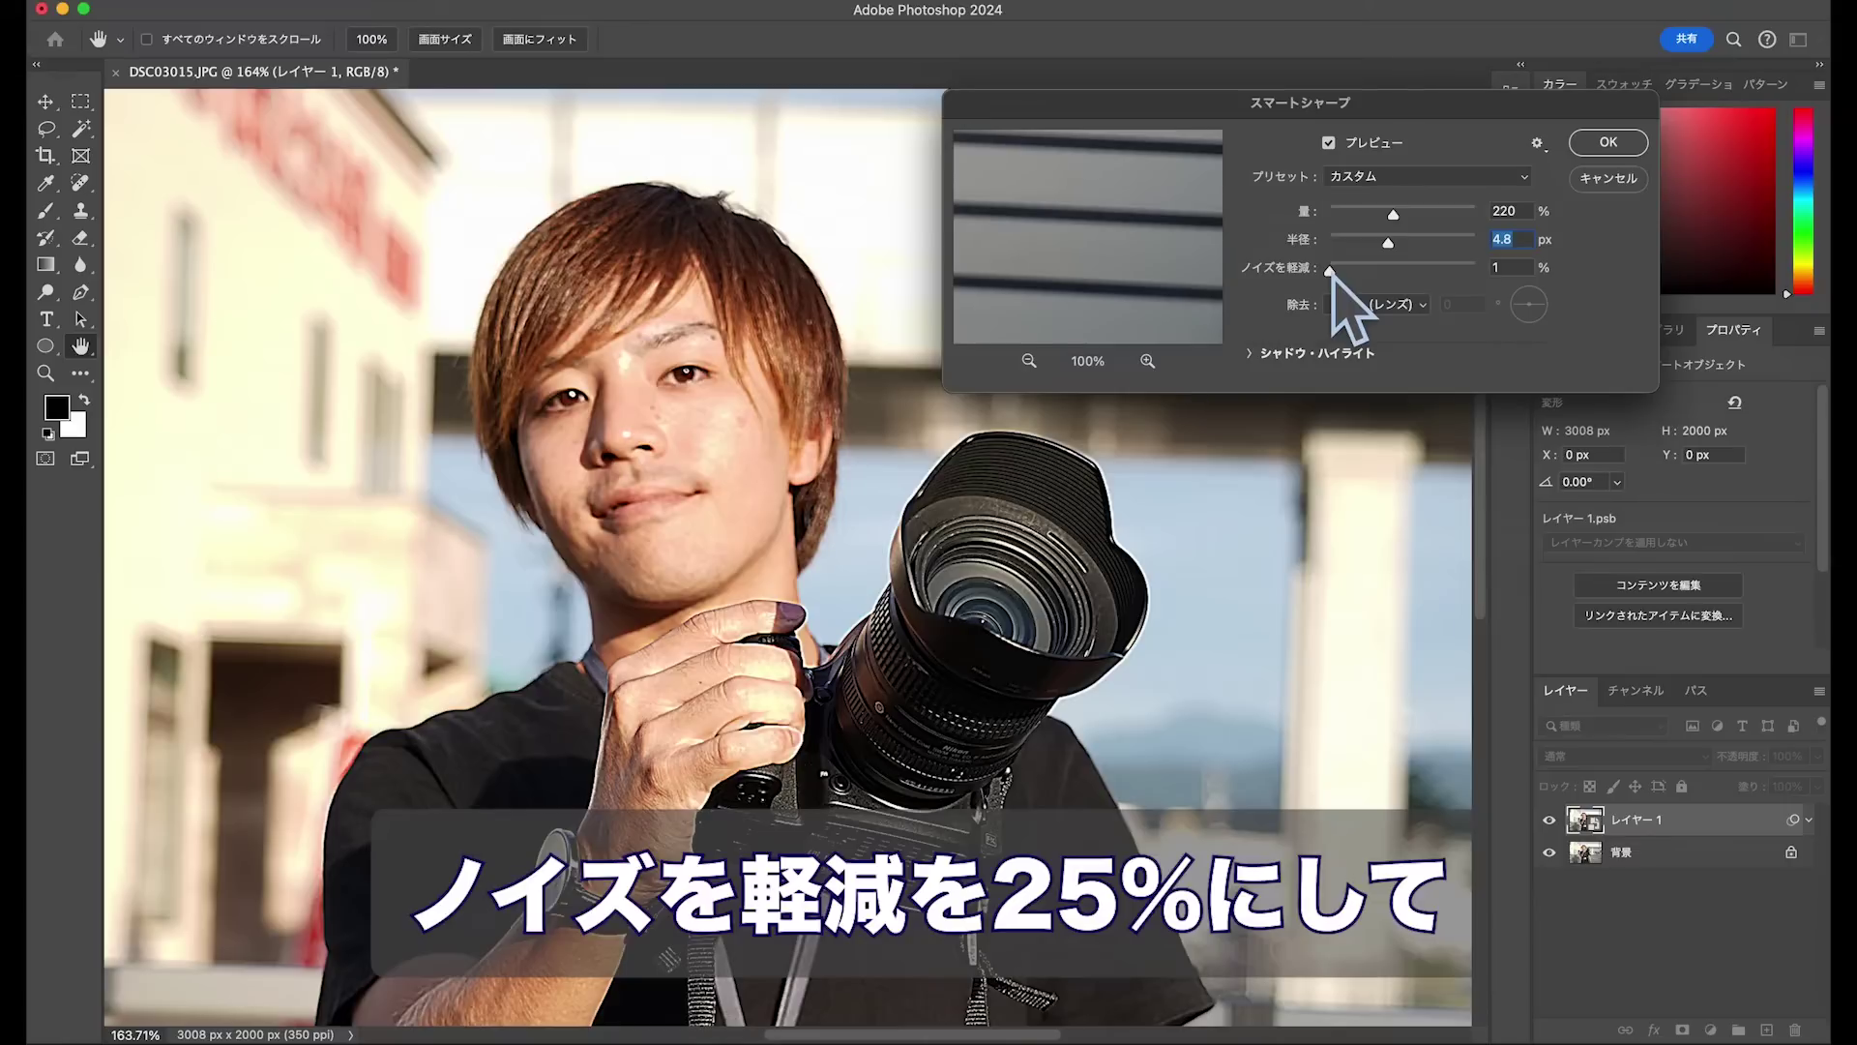
drag(1332, 270, 1361, 273)
drag(1366, 272, 1364, 272)
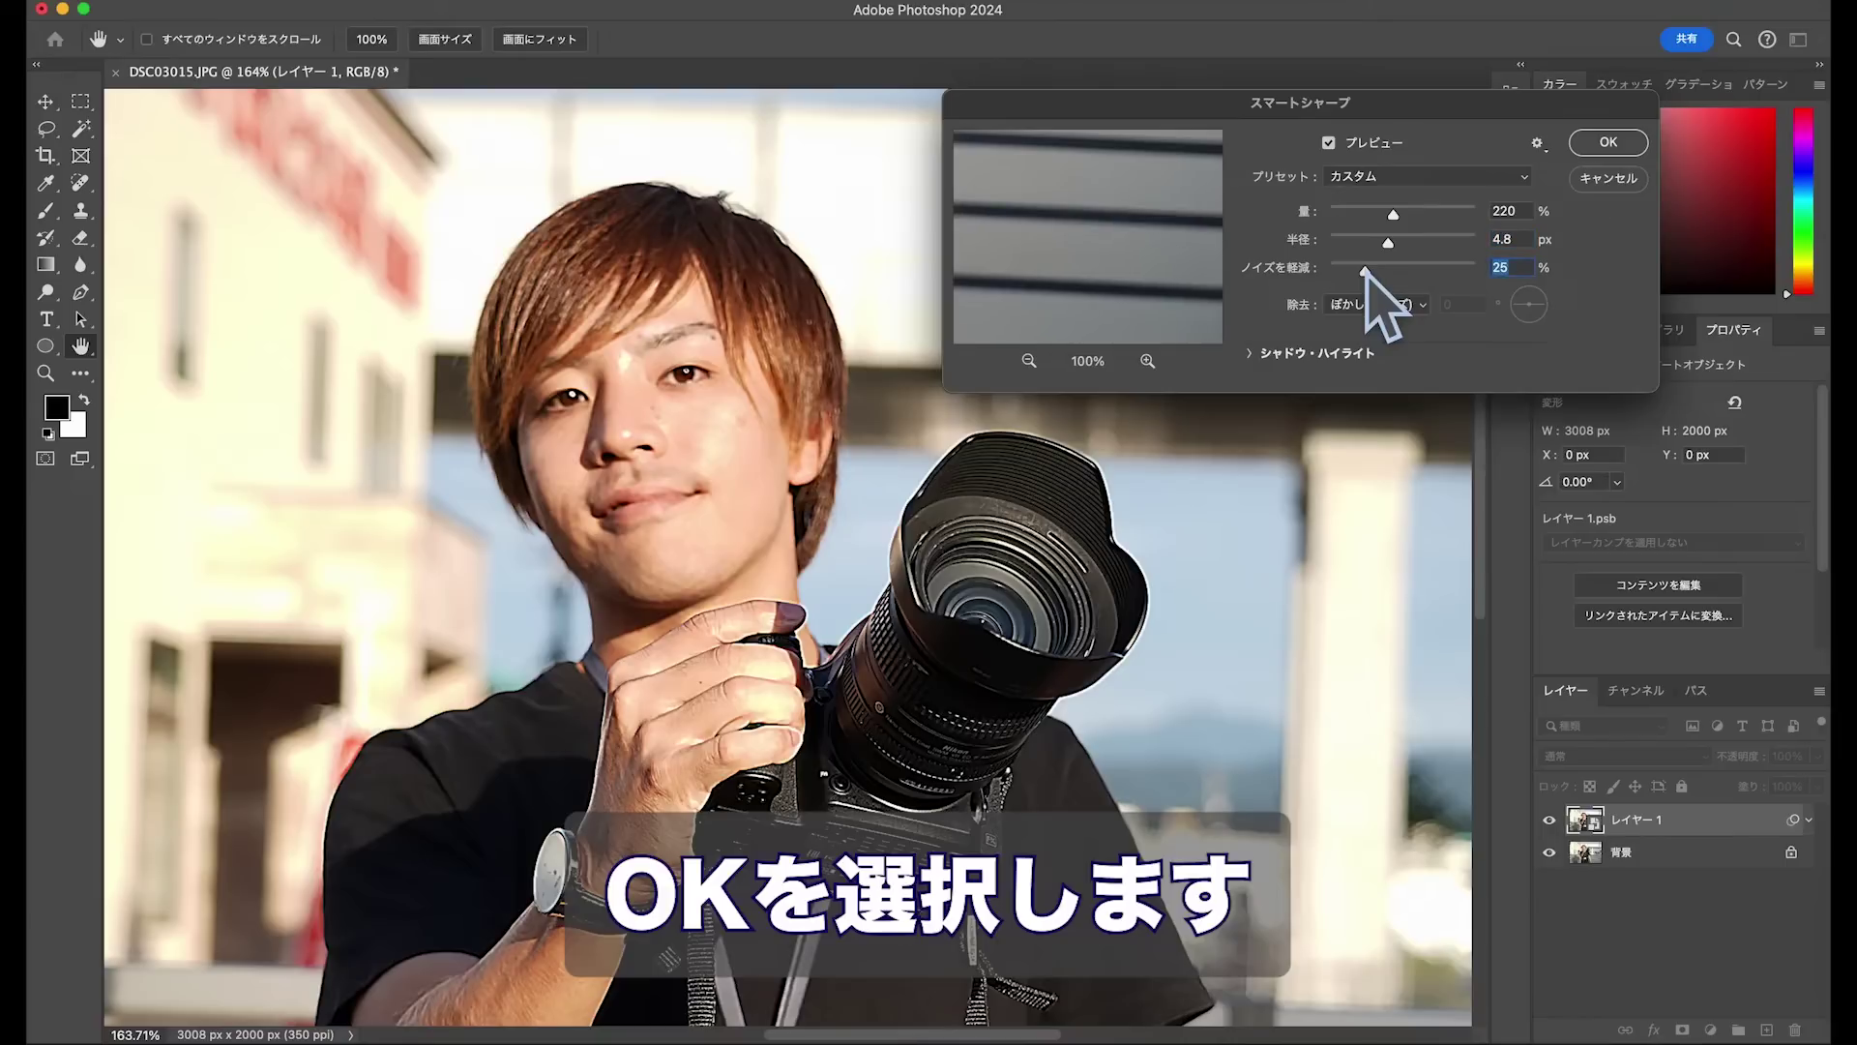
click(1612, 147)
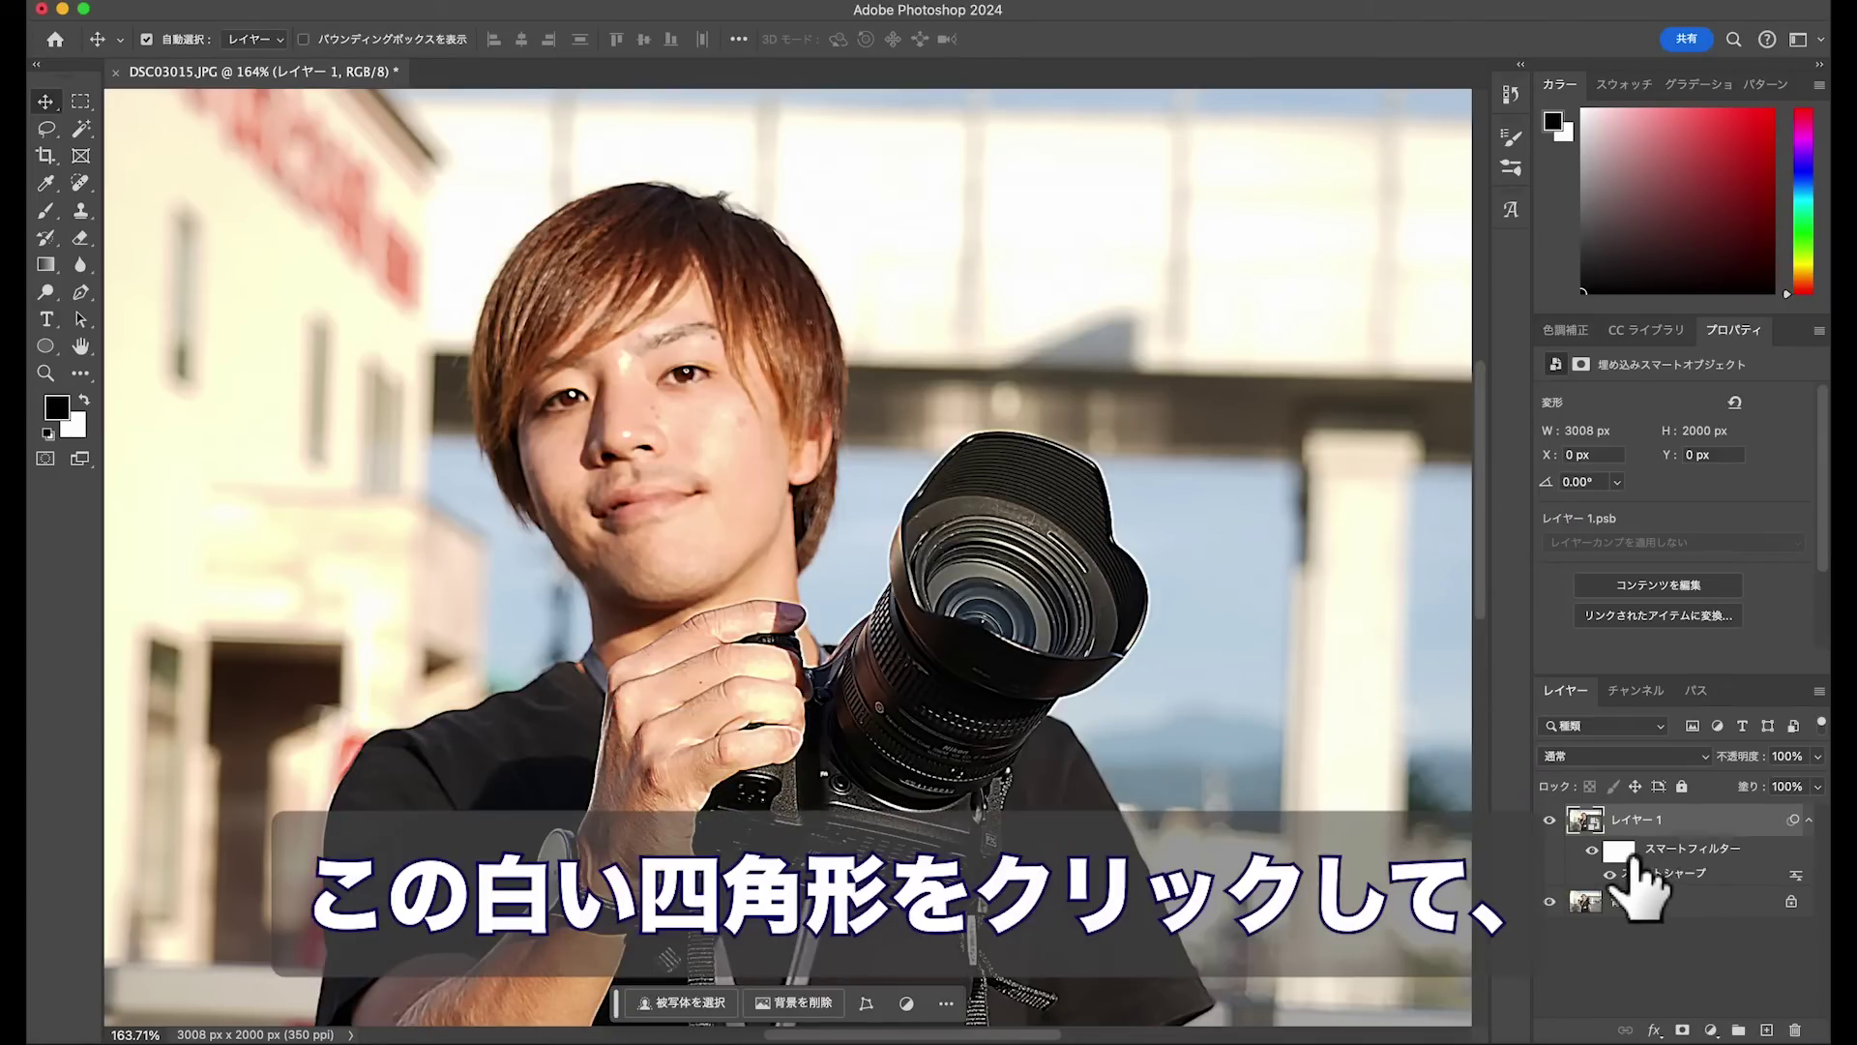
- Select Layer 1's smart filter mask and invert it to black with Cmd+I
click(1629, 847)
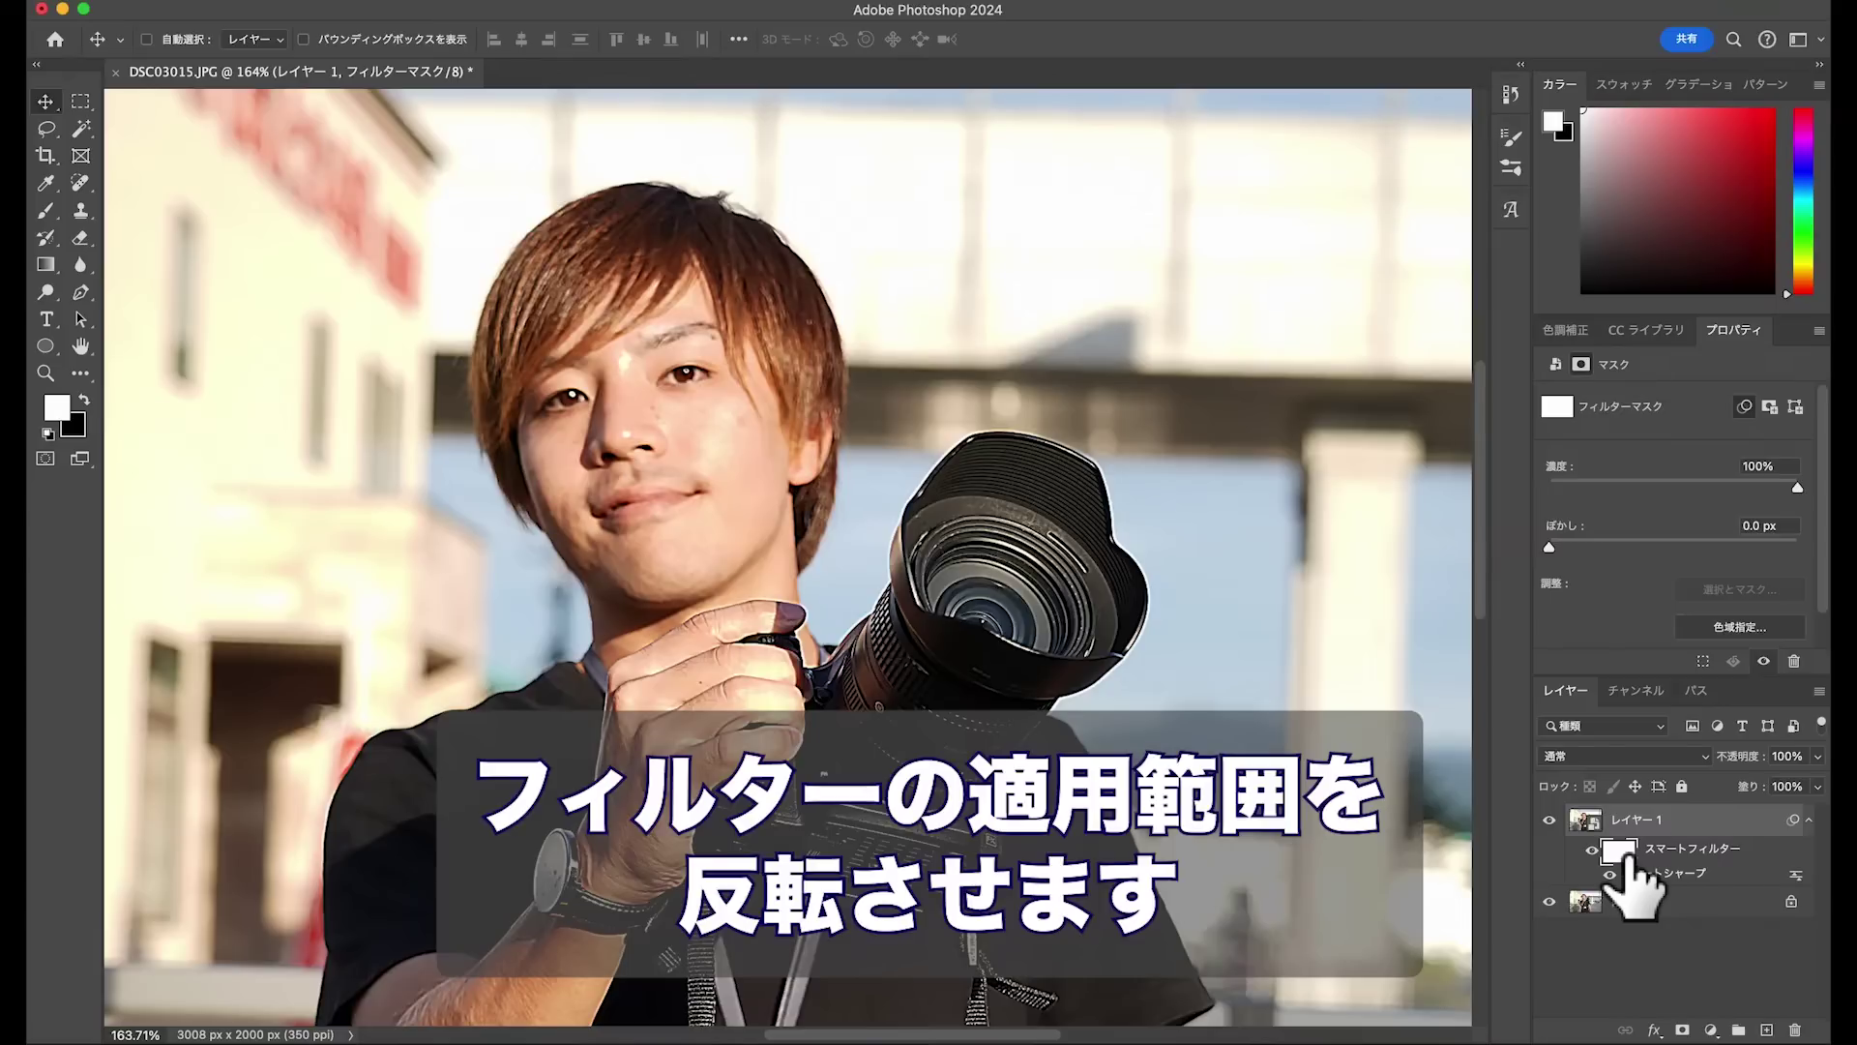
key(ctrl+i)
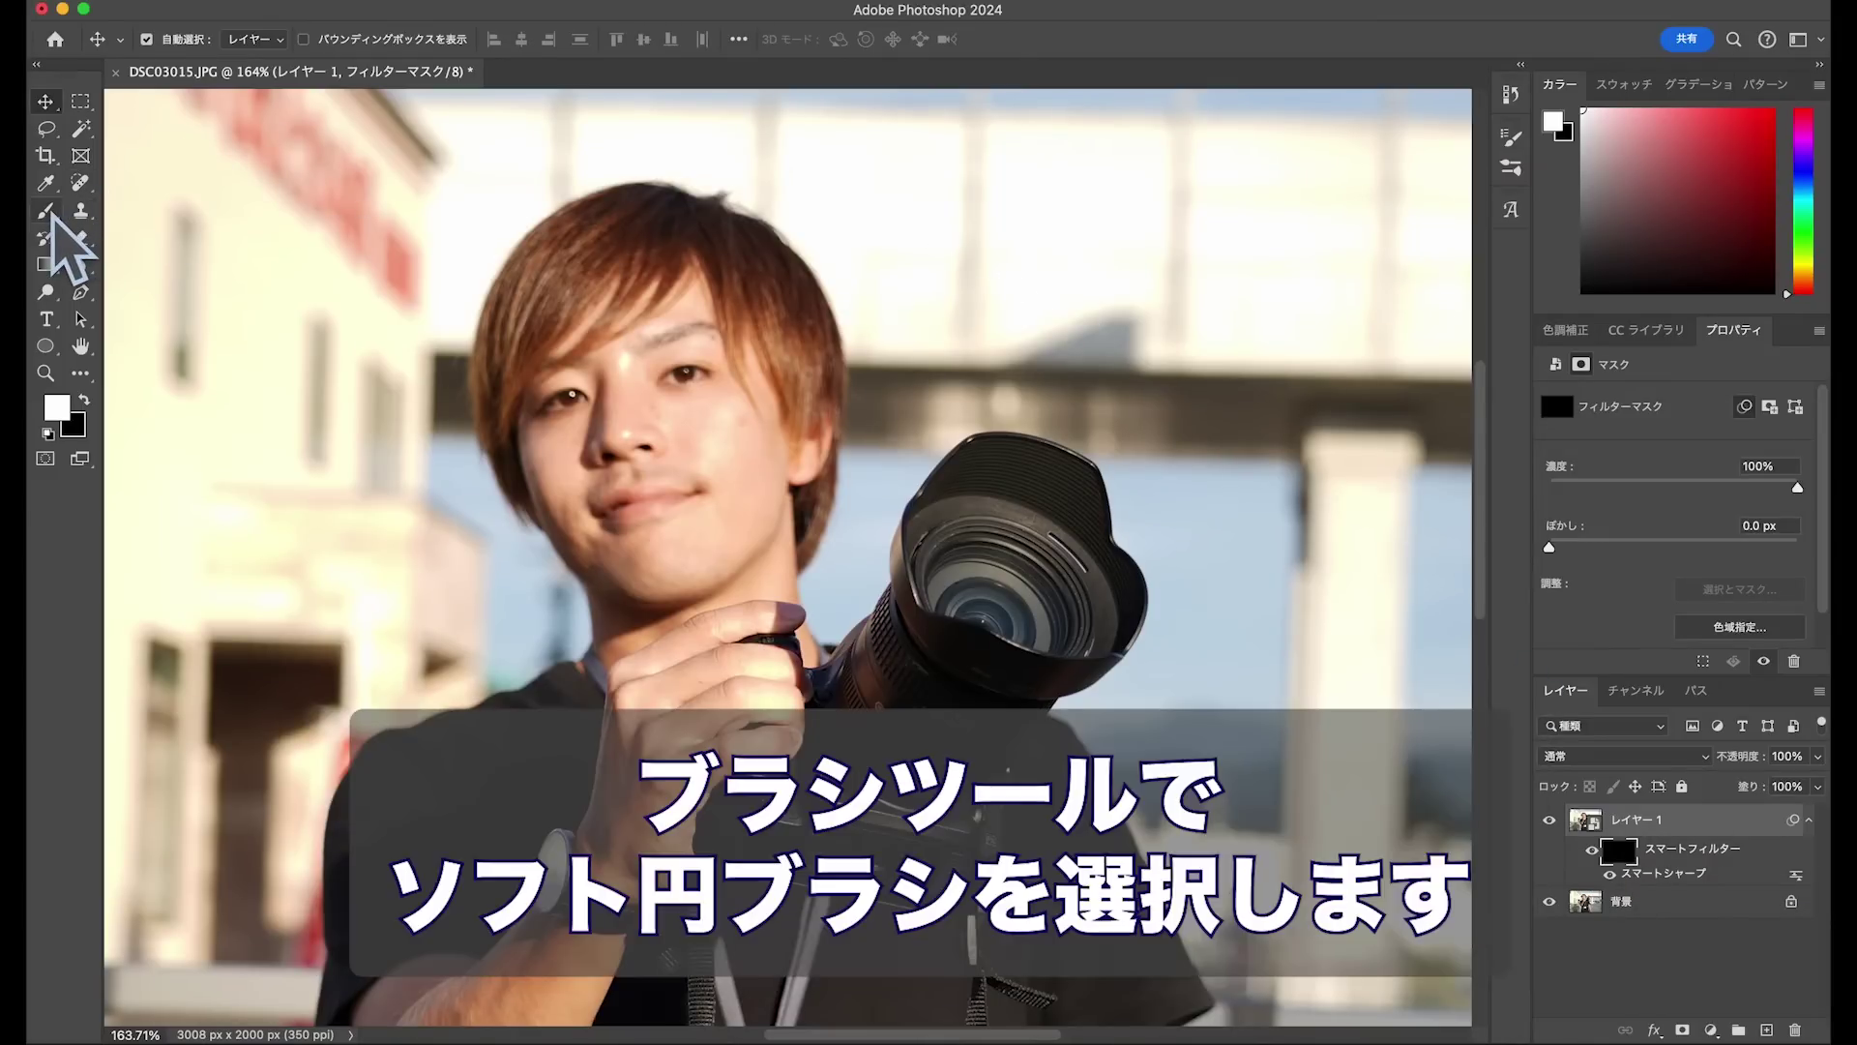
- Set up the Brush tool with the soft round preset at 15% flow, then check the foreground colour
click(48, 212)
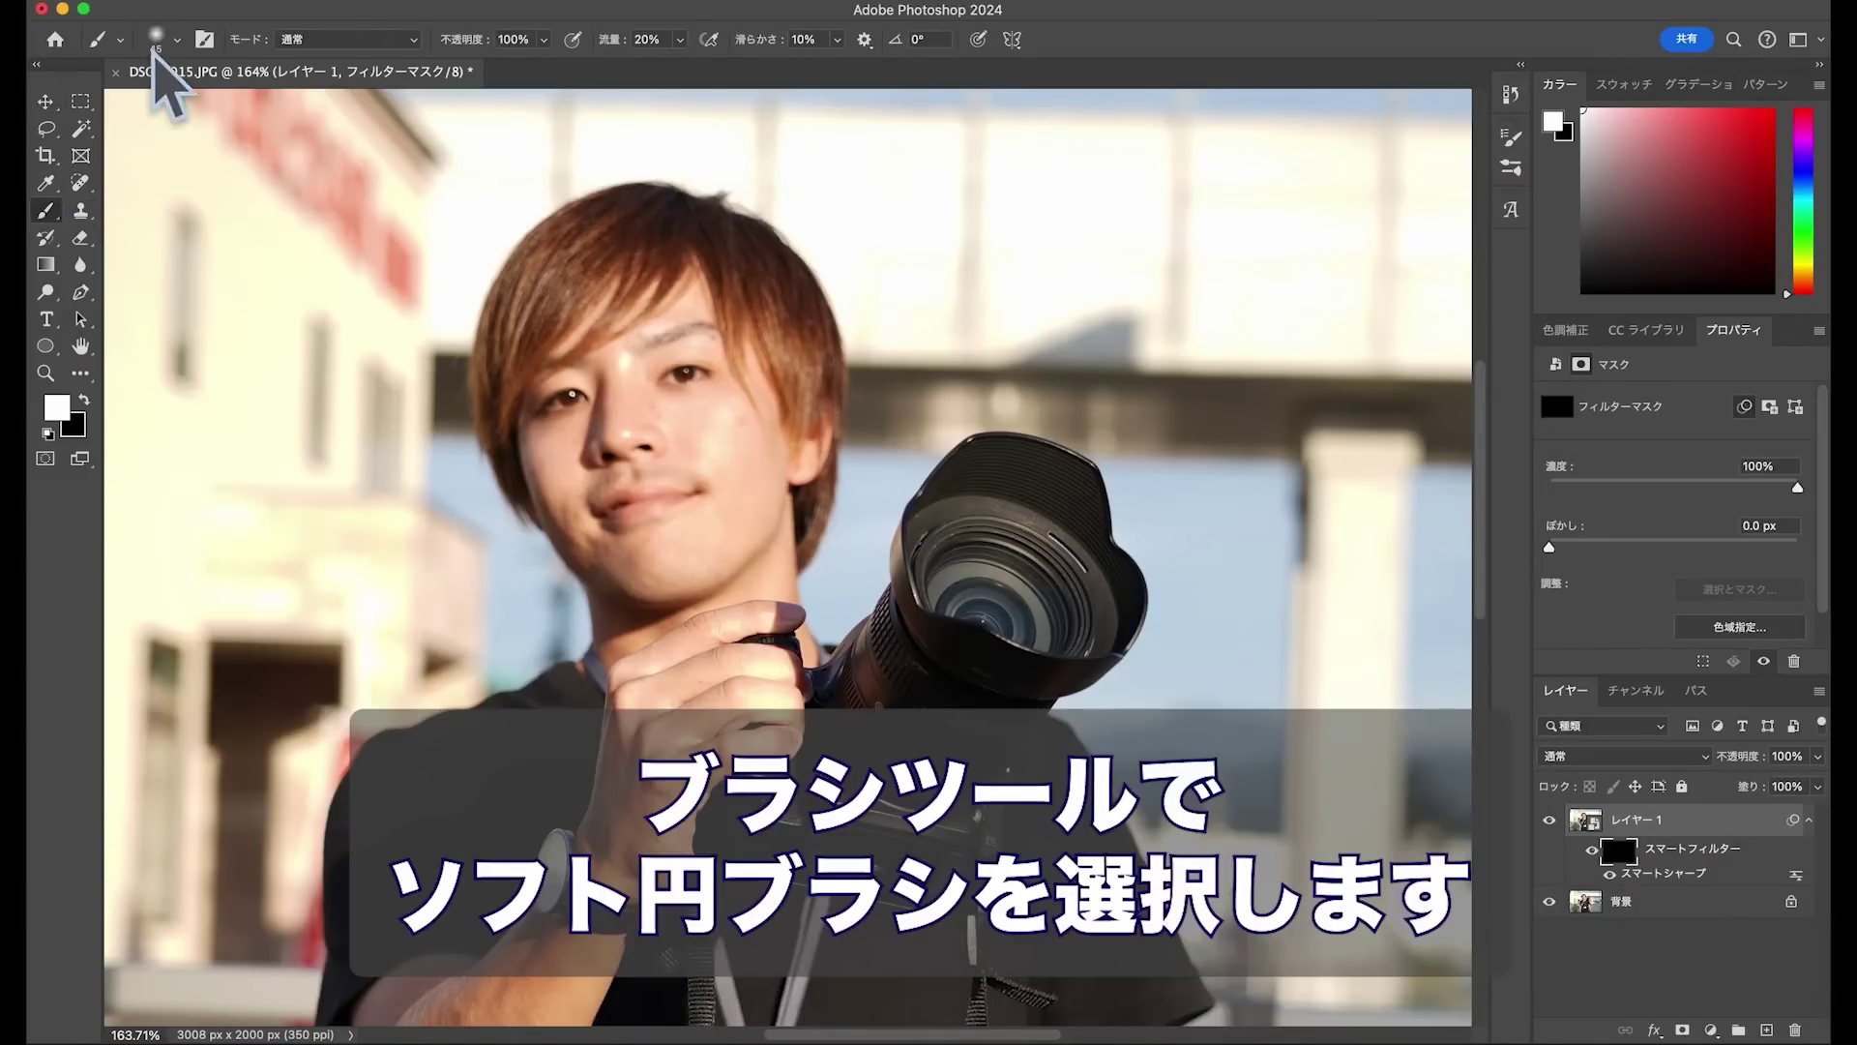
click(177, 41)
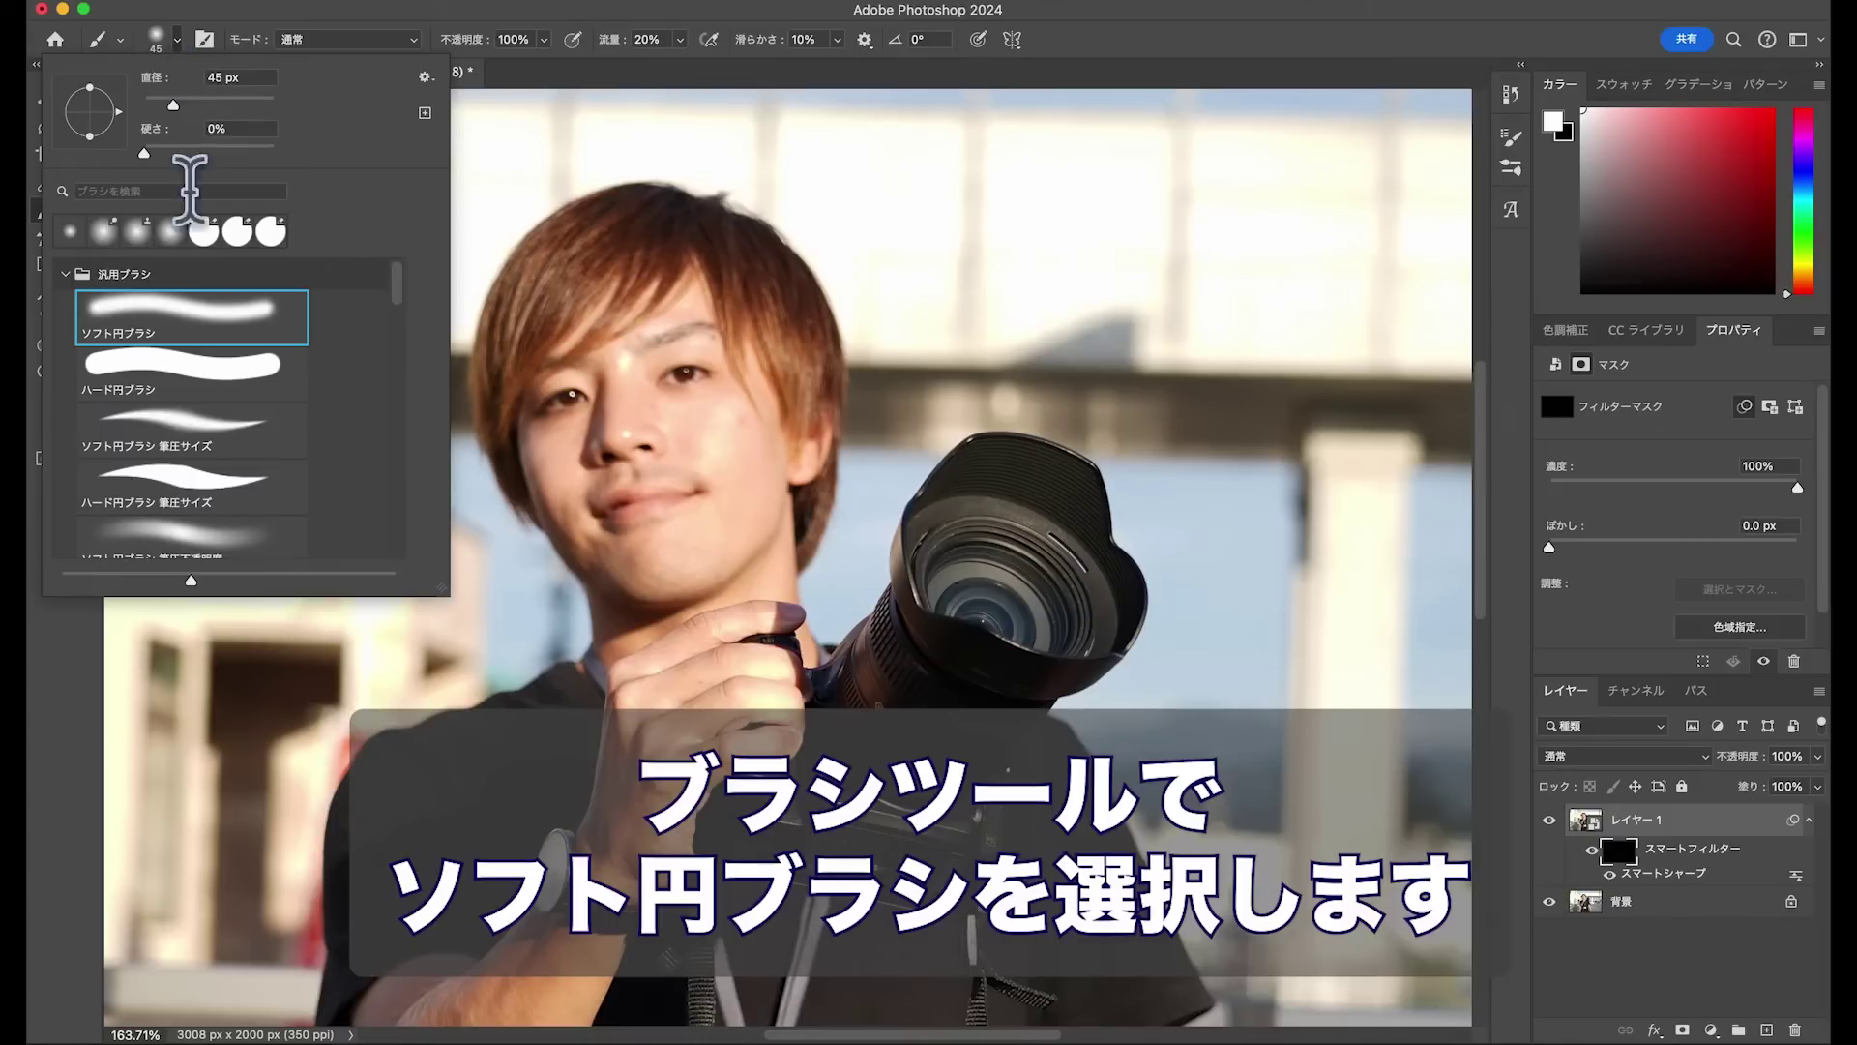
click(209, 334)
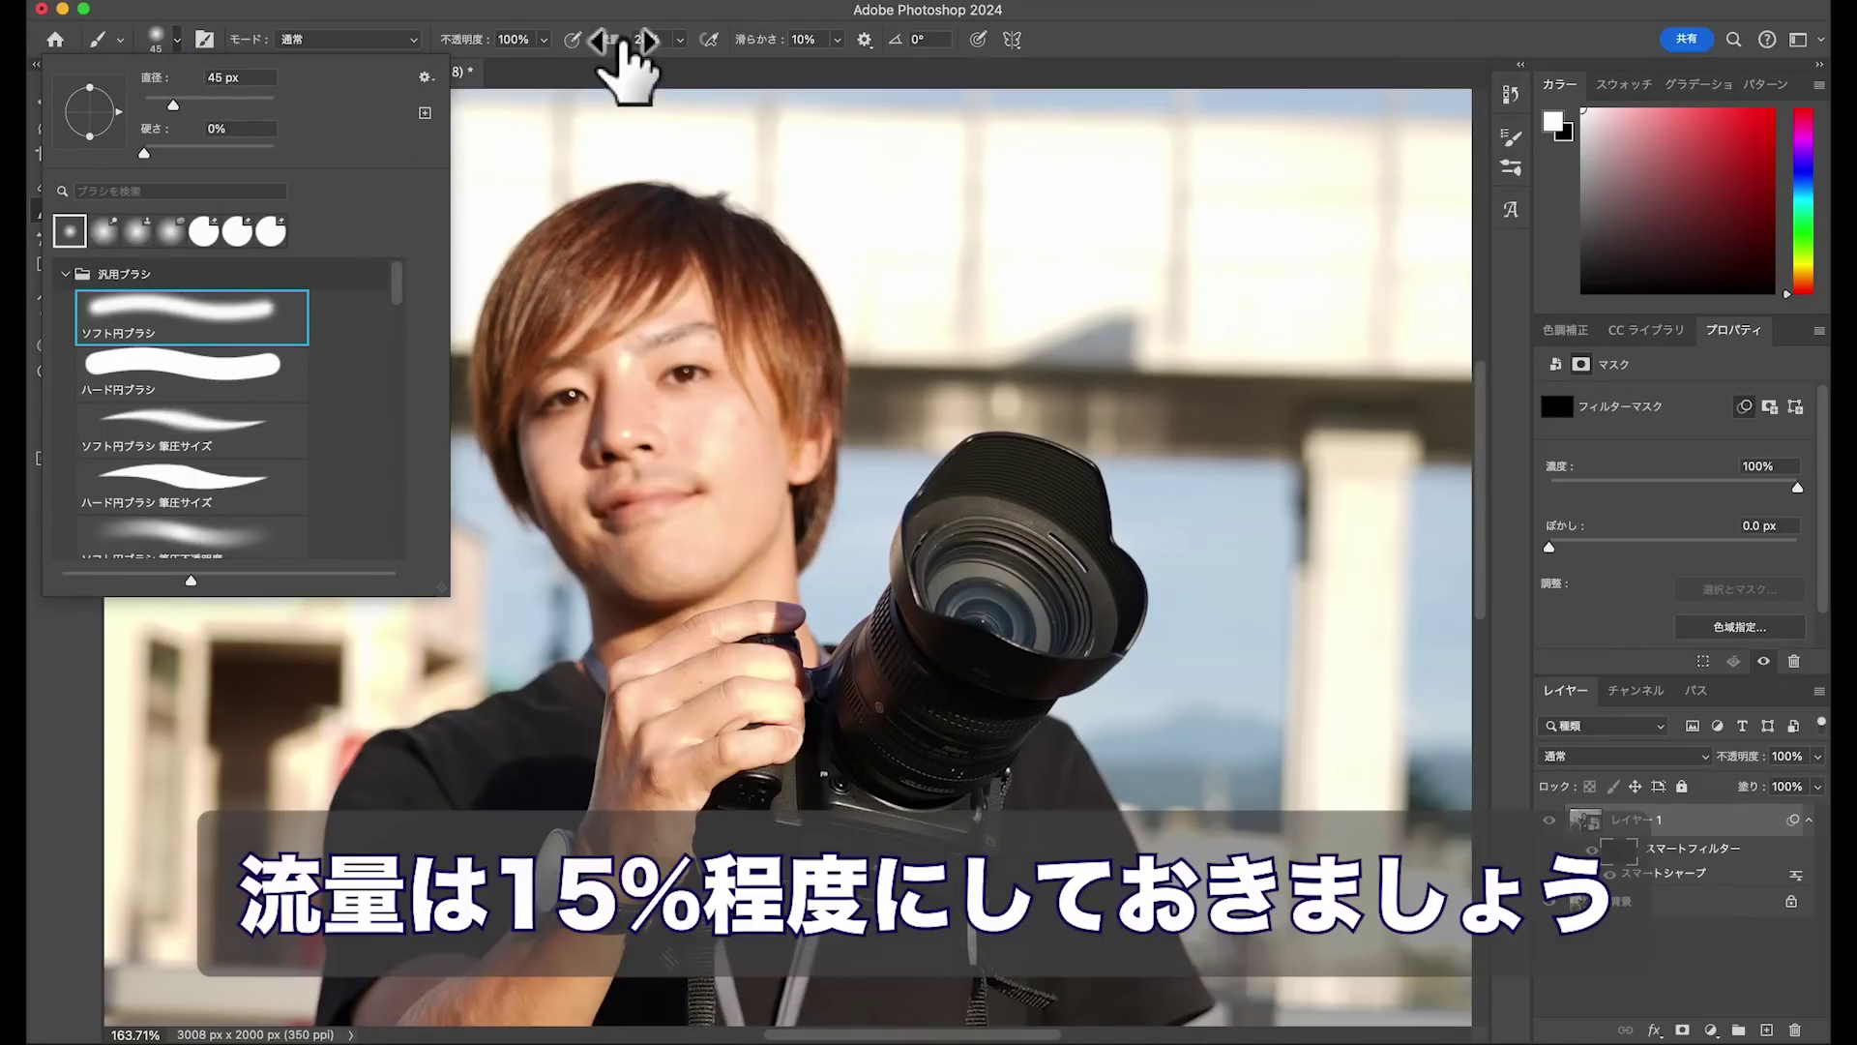
drag(627, 46, 622, 64)
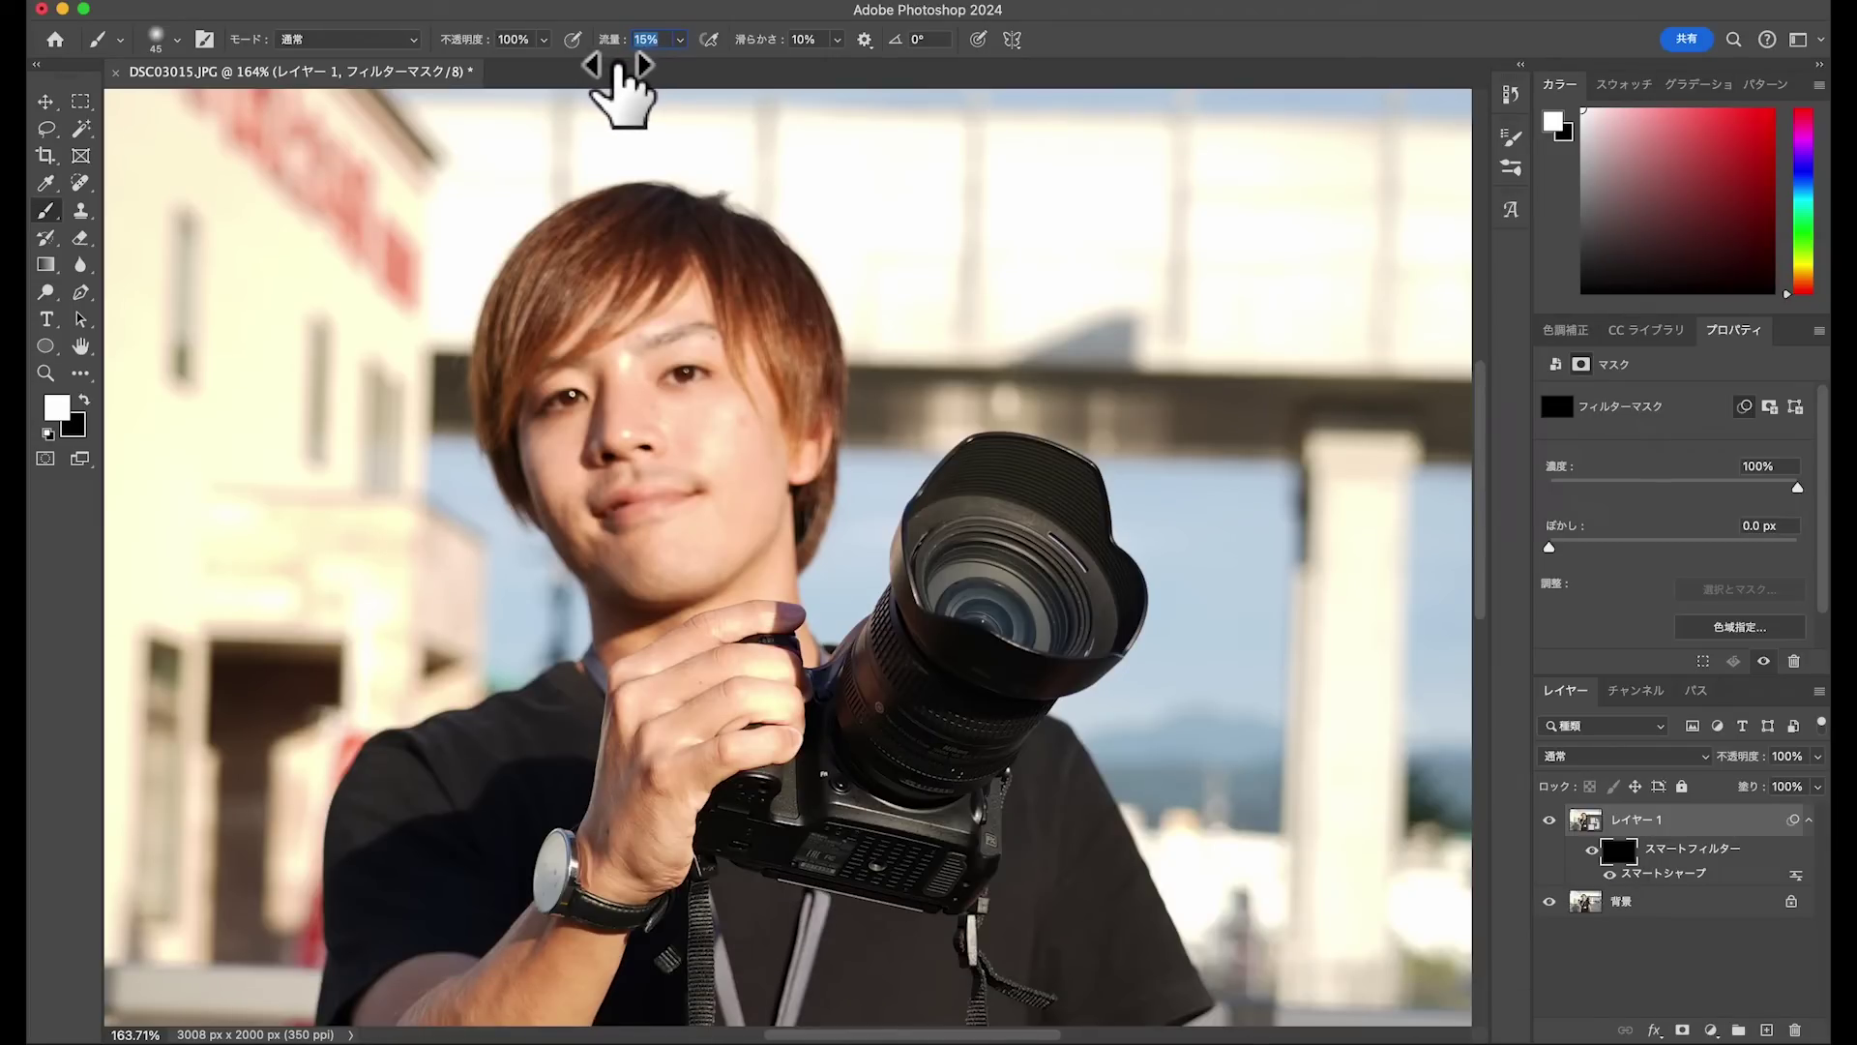
drag(622, 65, 615, 69)
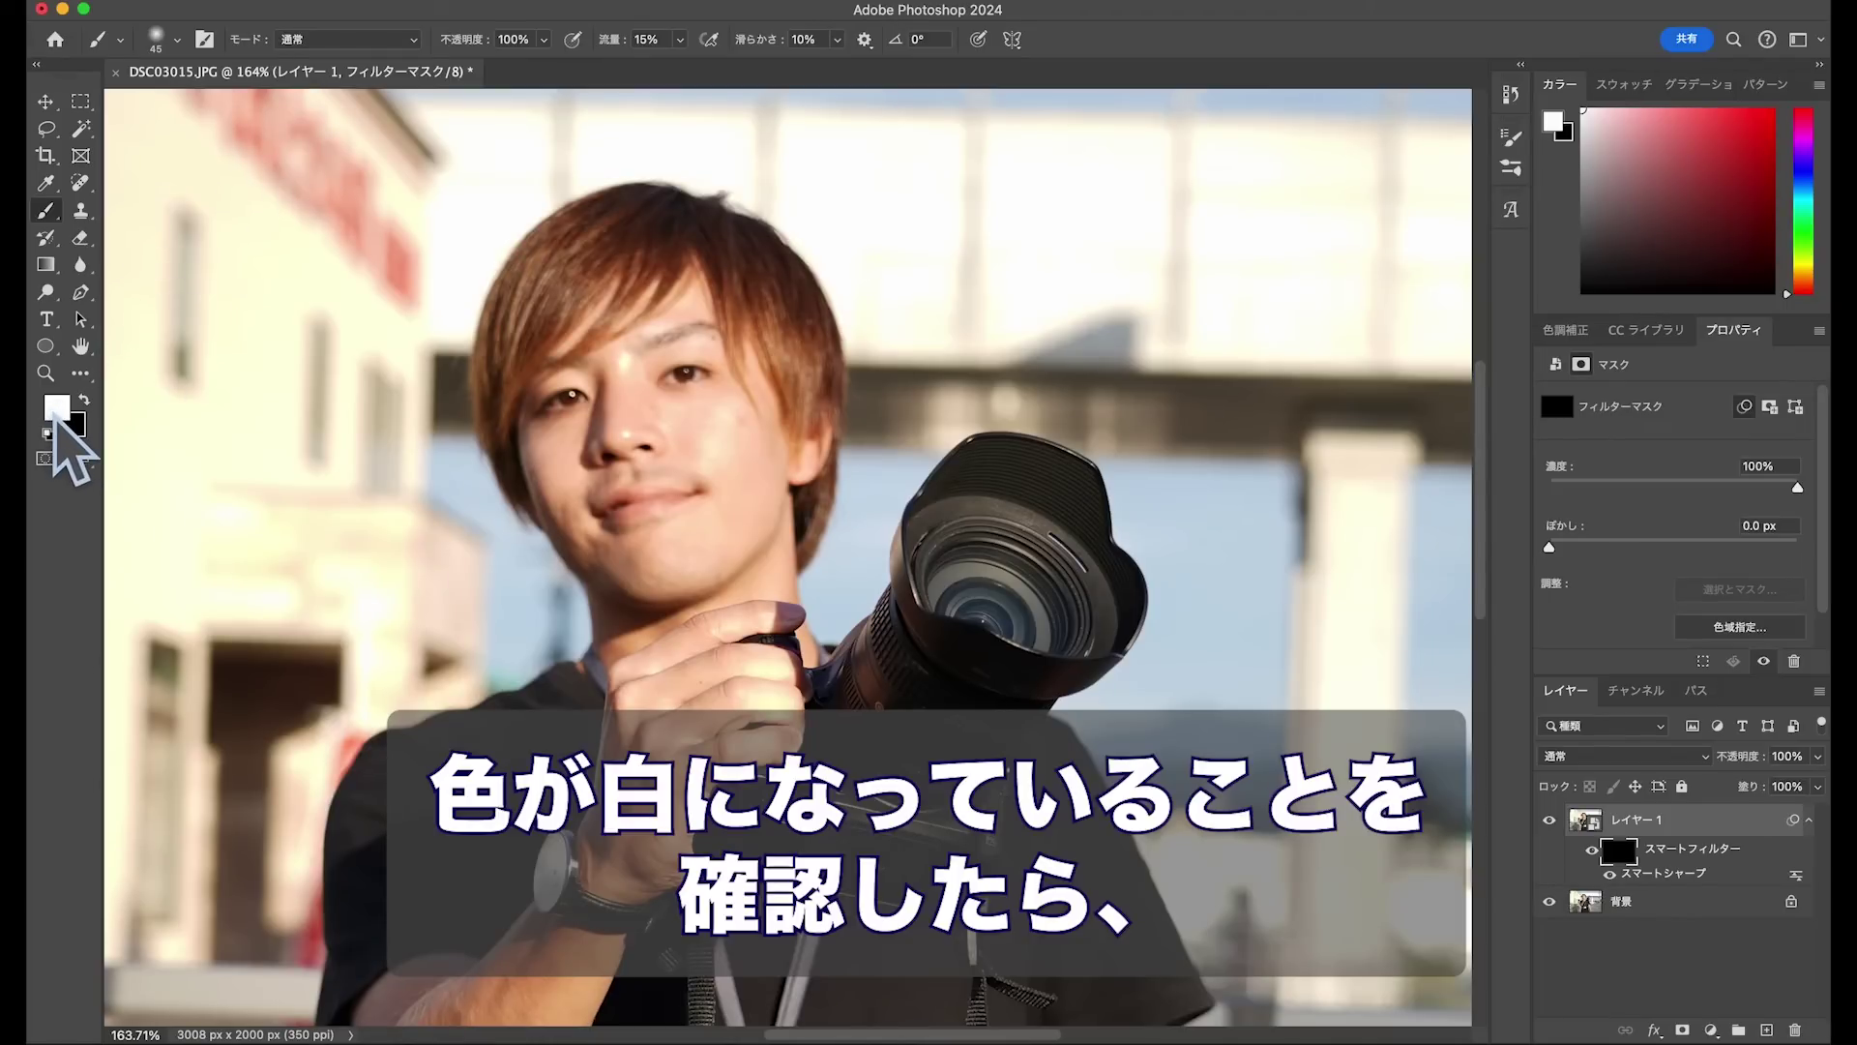
click(55, 414)
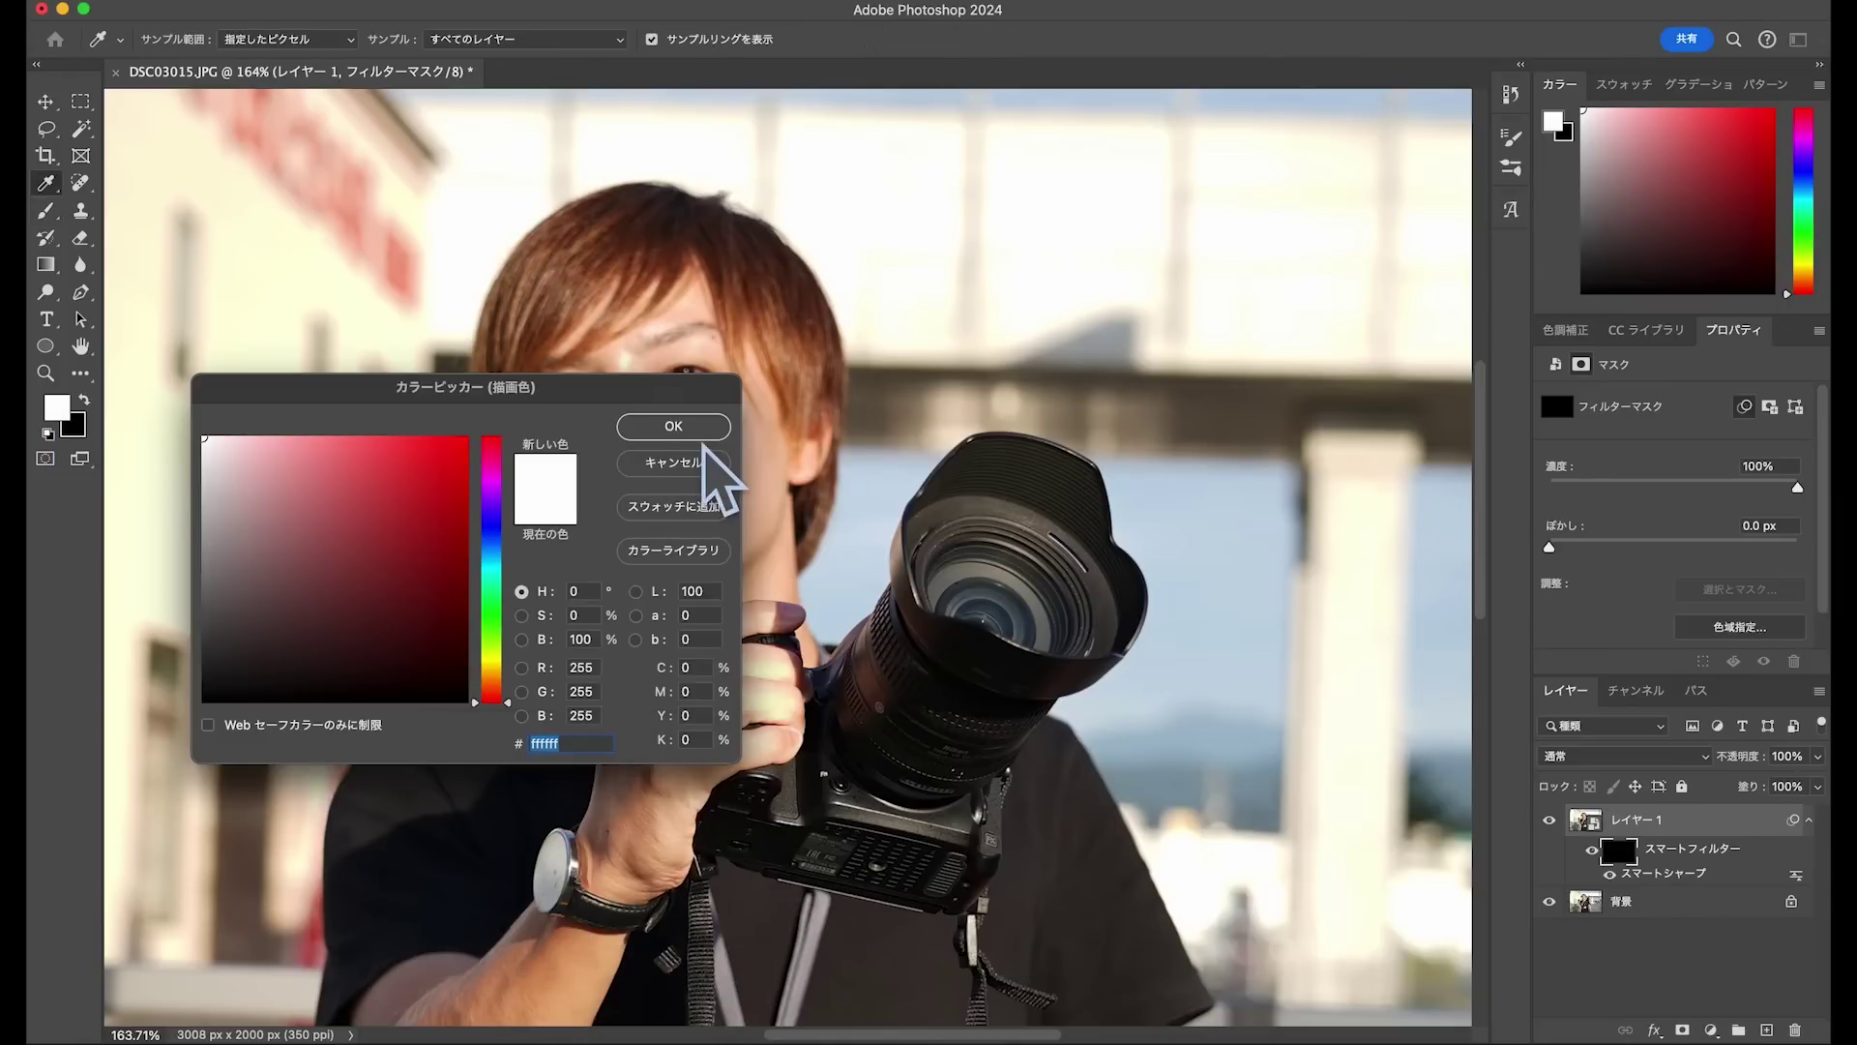
- Keep white as the foreground colour and paint the sharpening back in on the filter mask
click(673, 426)
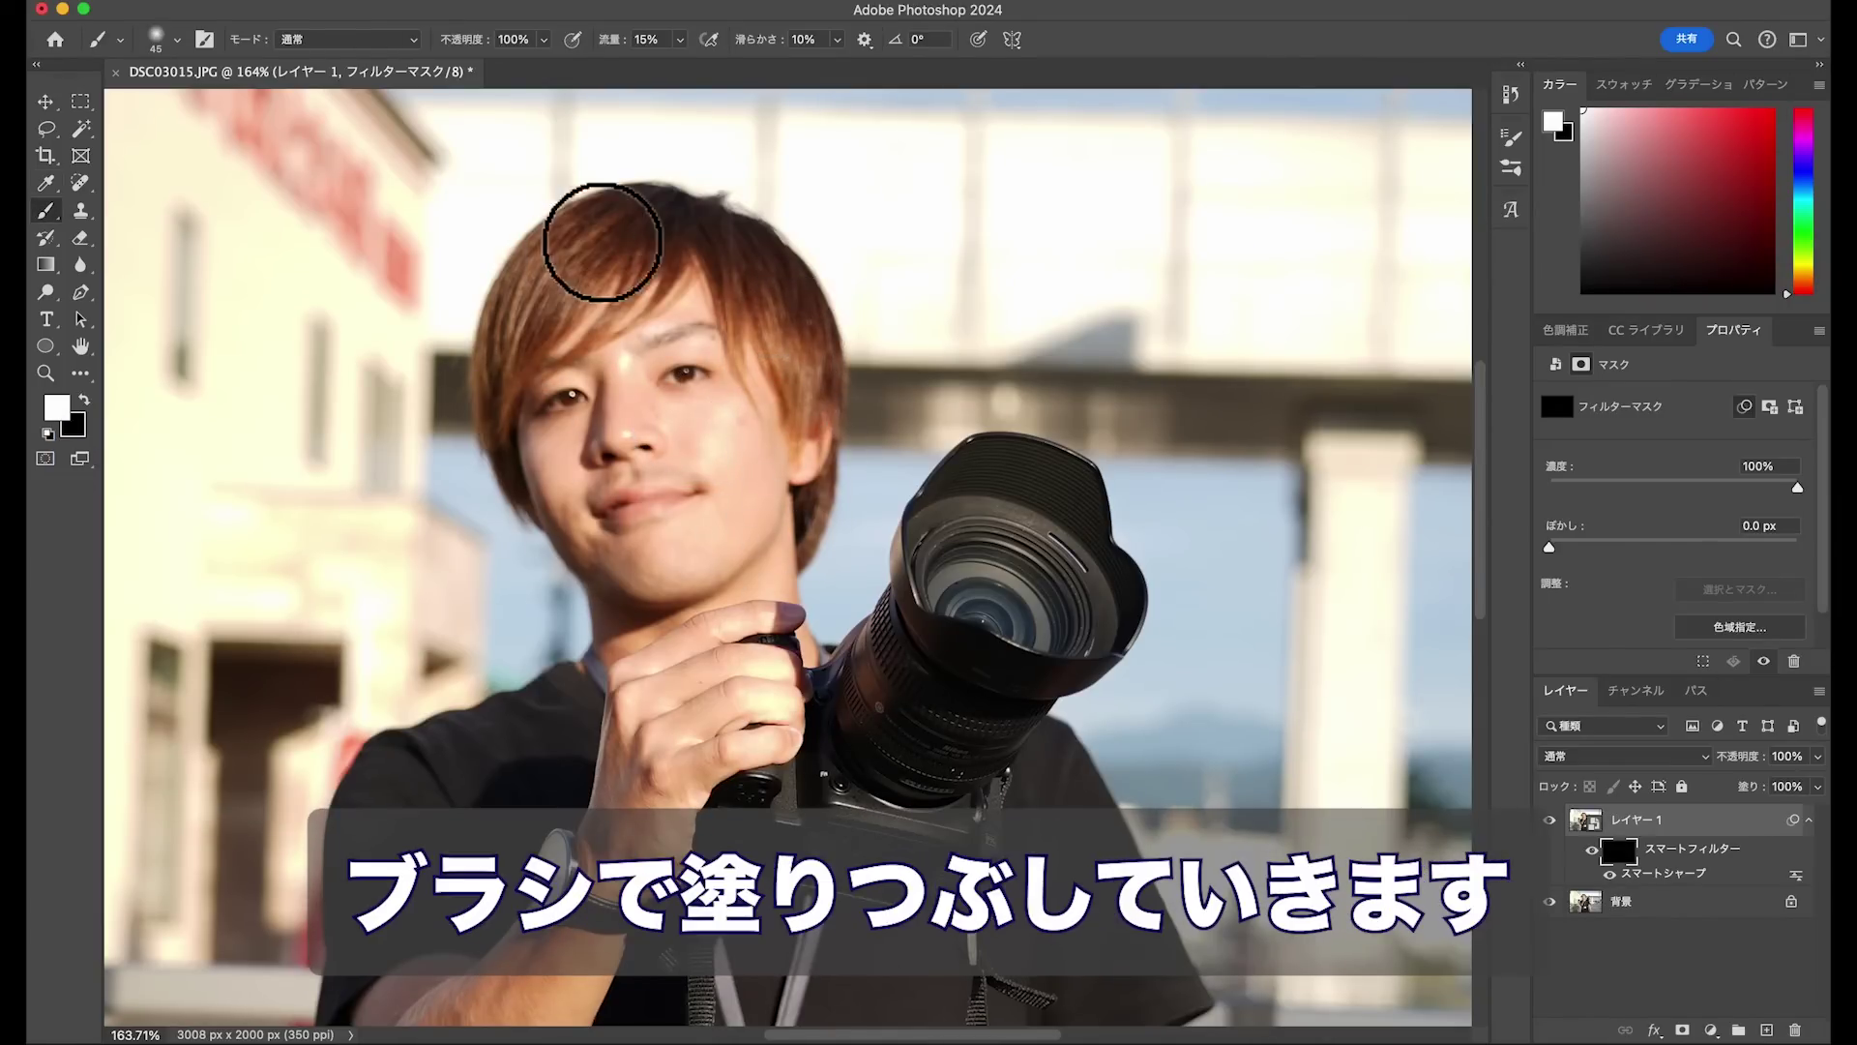
mouse_move(729, 381)
mouse_down()
mouse_move(676, 332)
mouse_move(713, 403)
mouse_move(622, 332)
mouse_move(680, 415)
mouse_move(677, 397)
mouse_up()
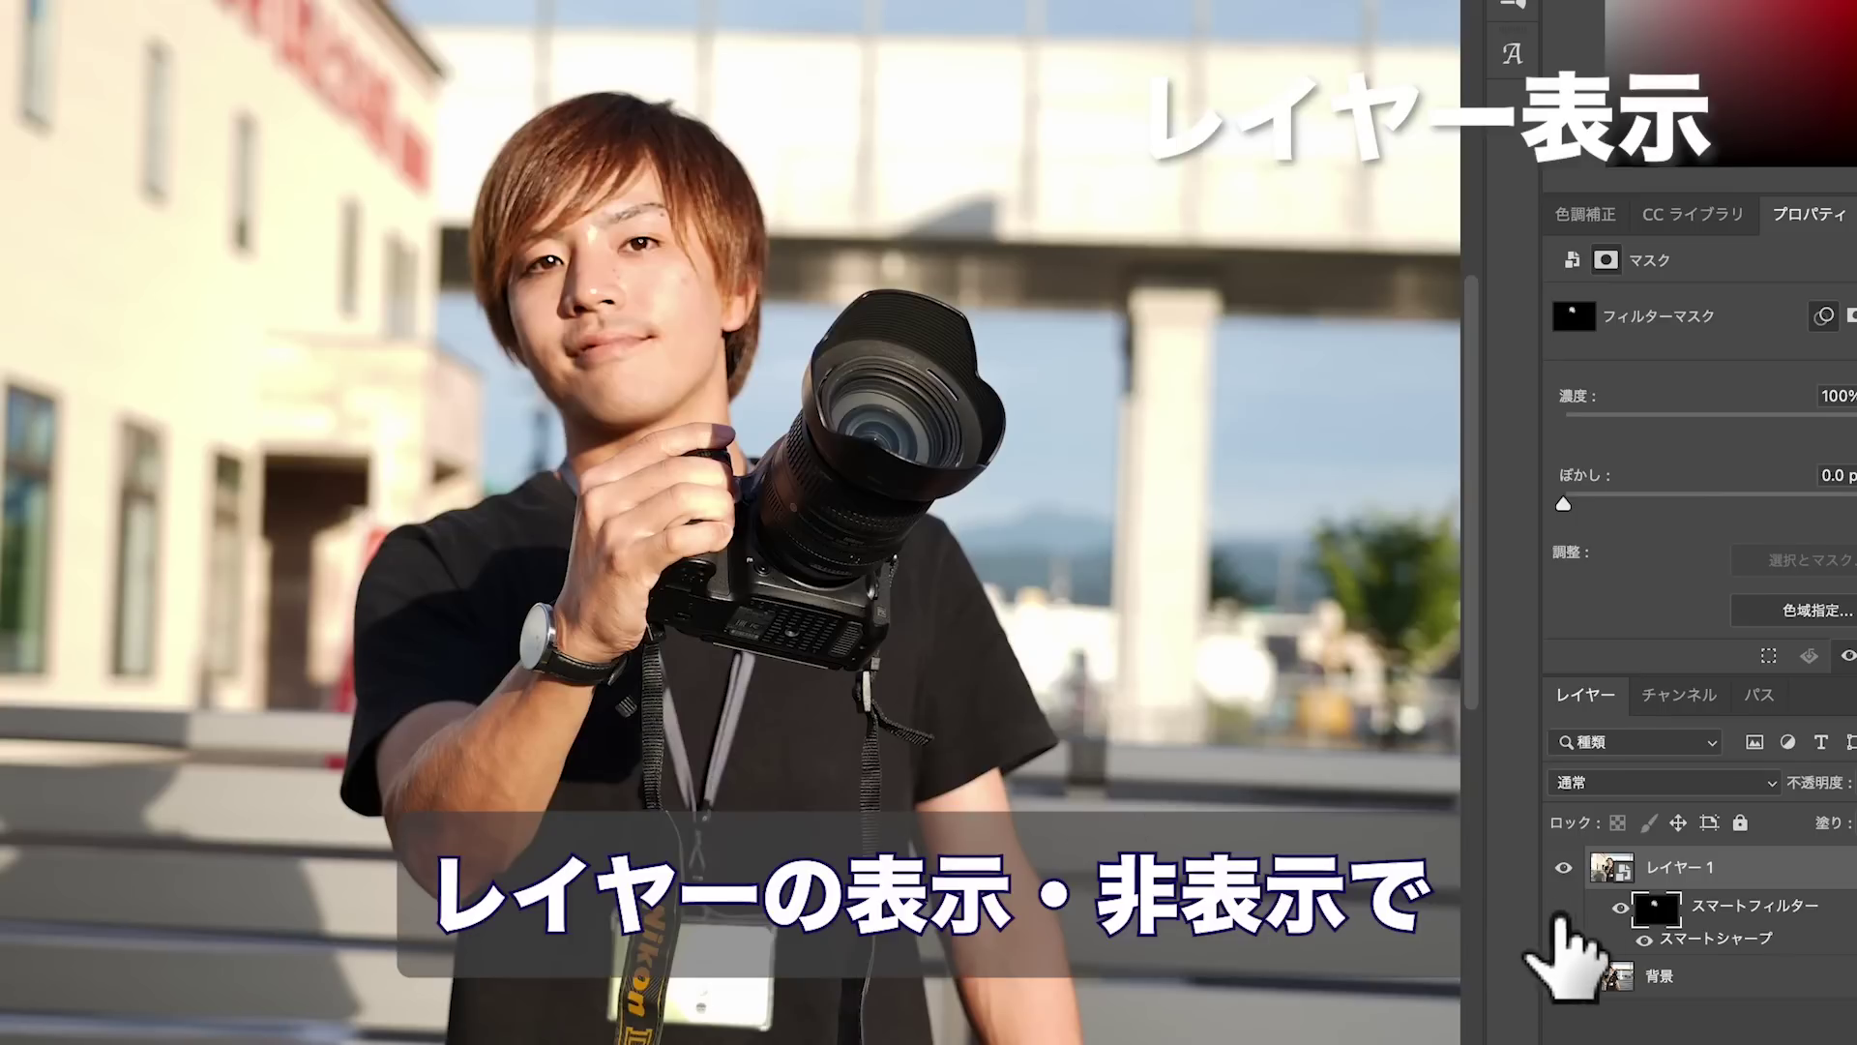
click(1563, 976)
click(1563, 866)
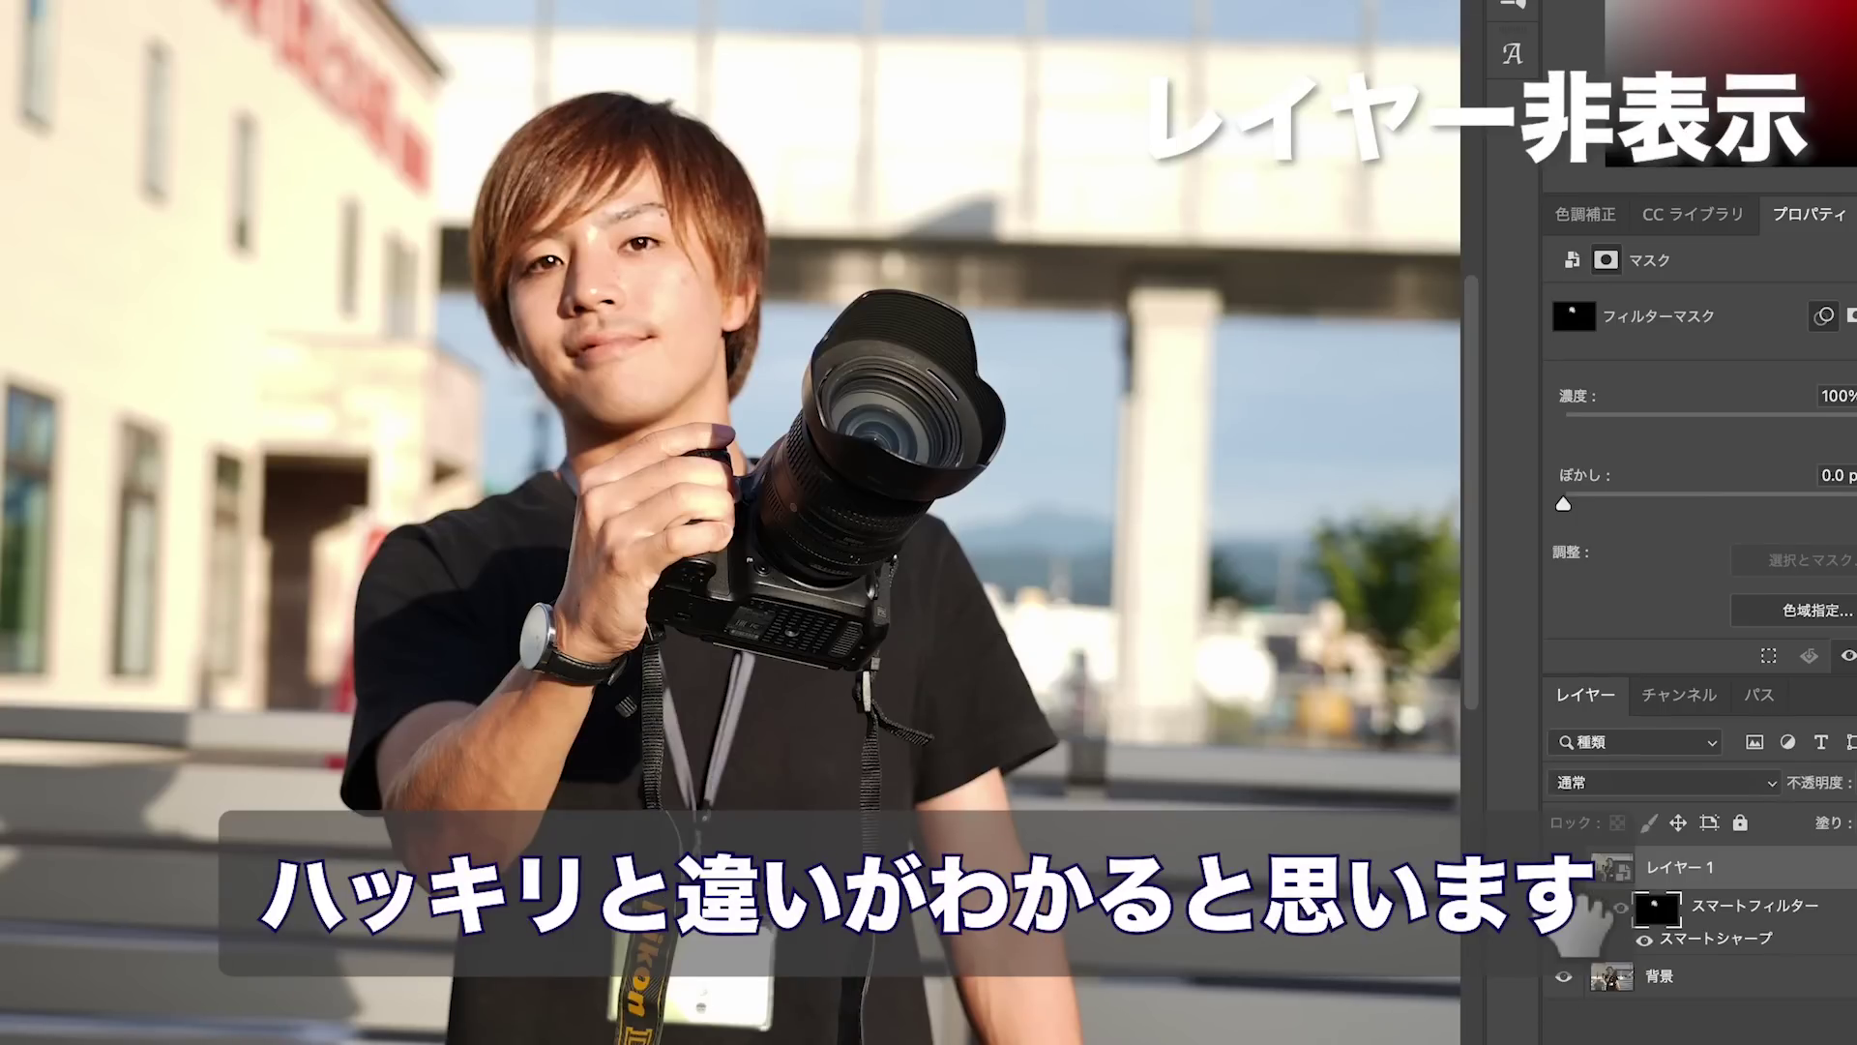
click(1586, 904)
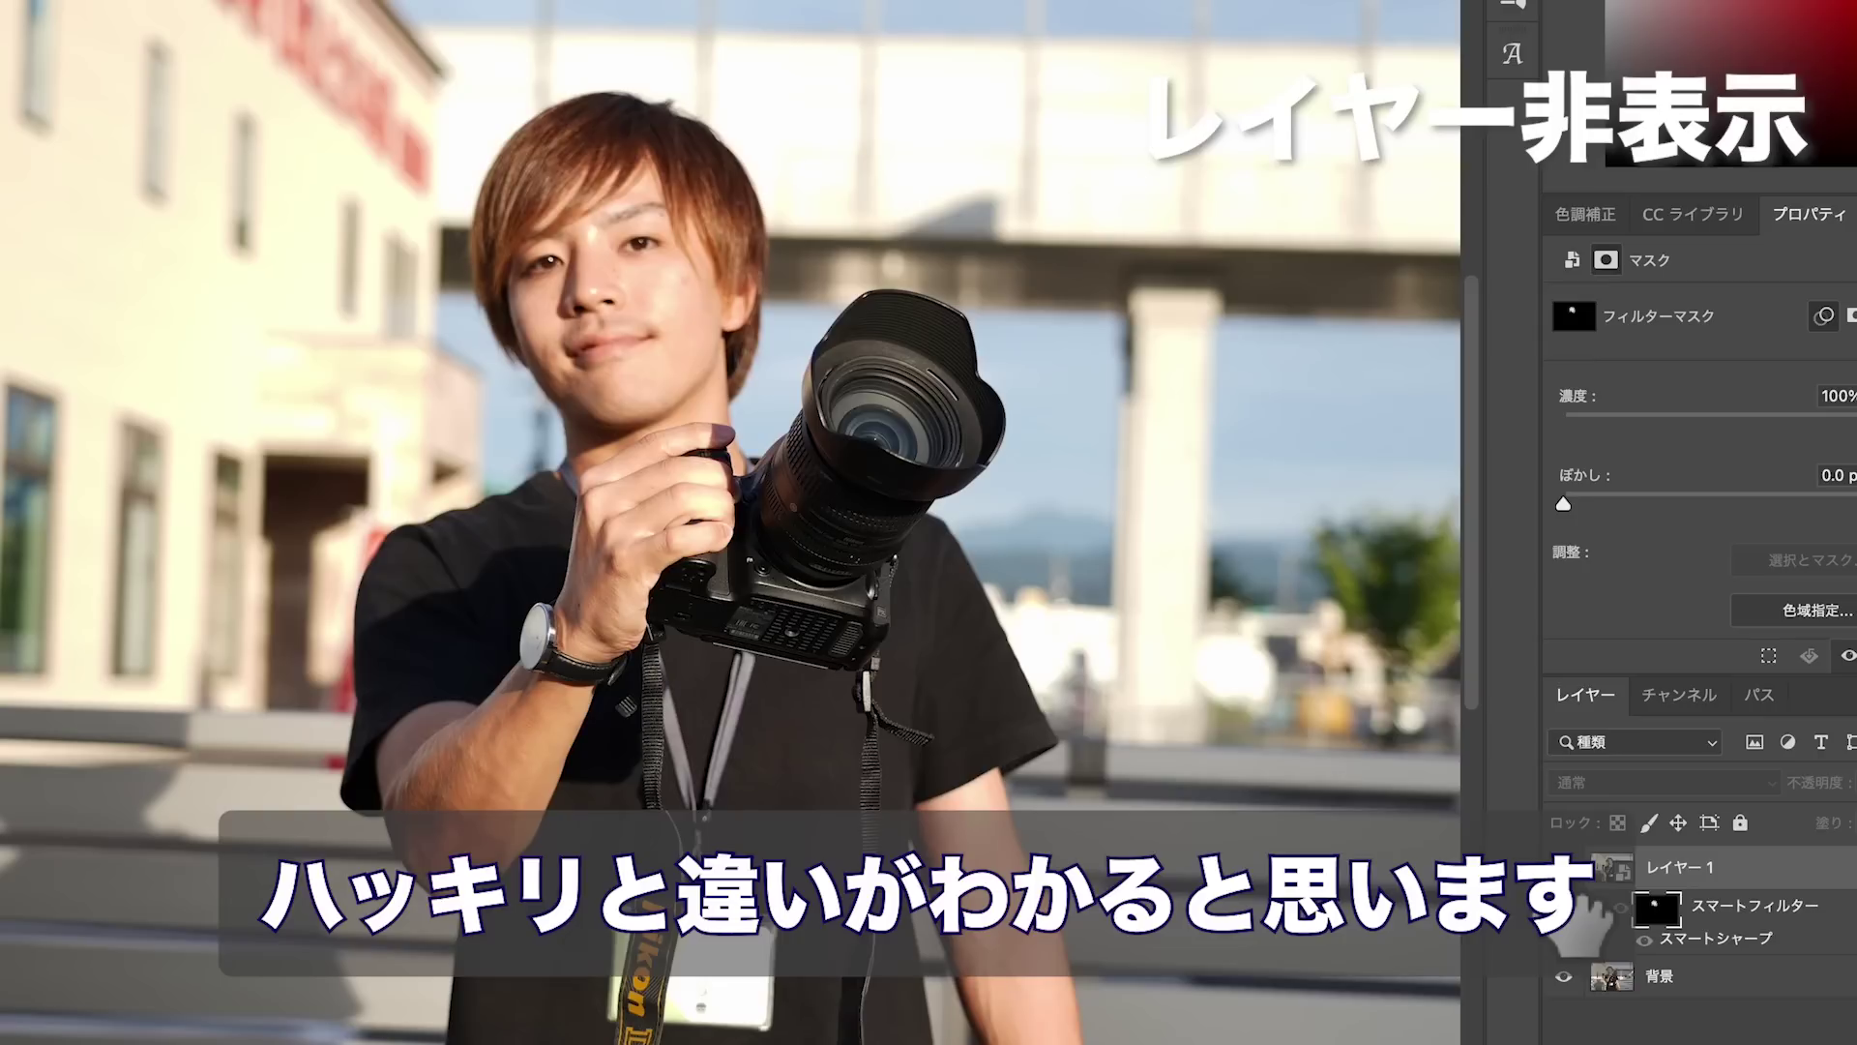
click(1563, 867)
click(1563, 866)
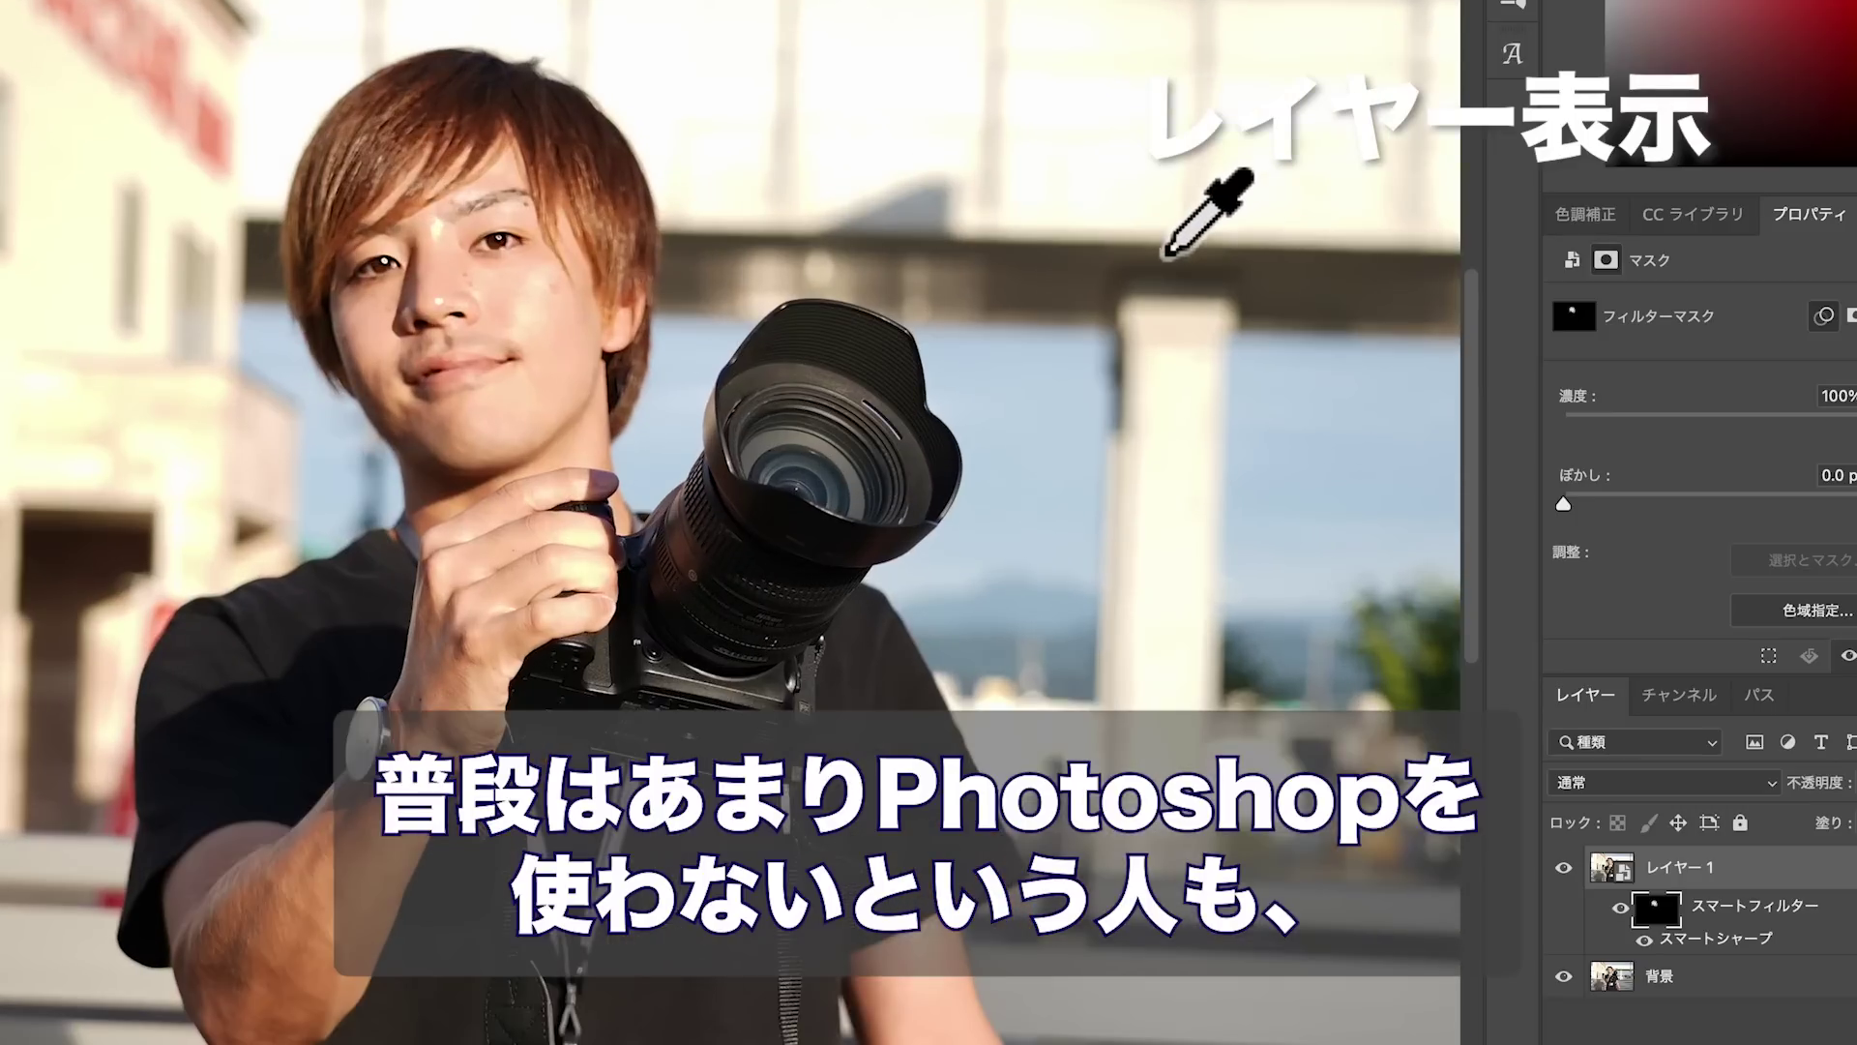
click(1564, 867)
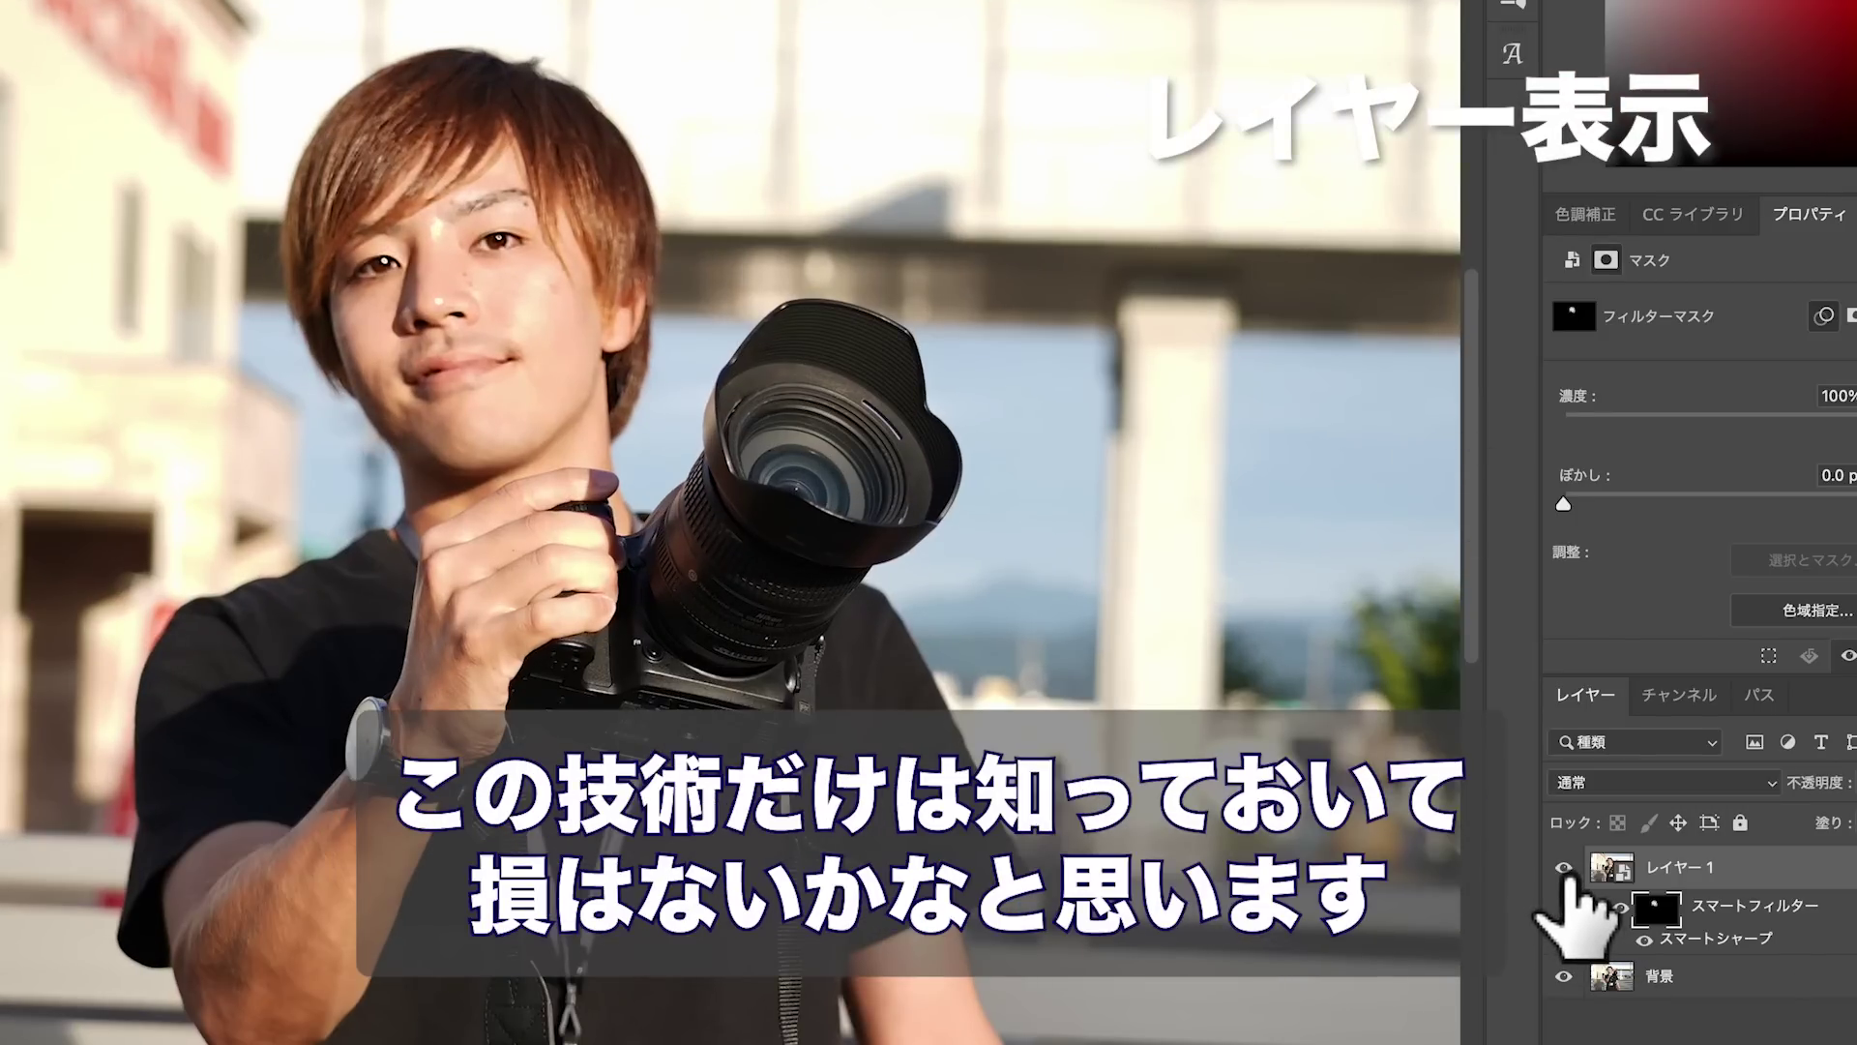
click(1563, 867)
click(1563, 867)
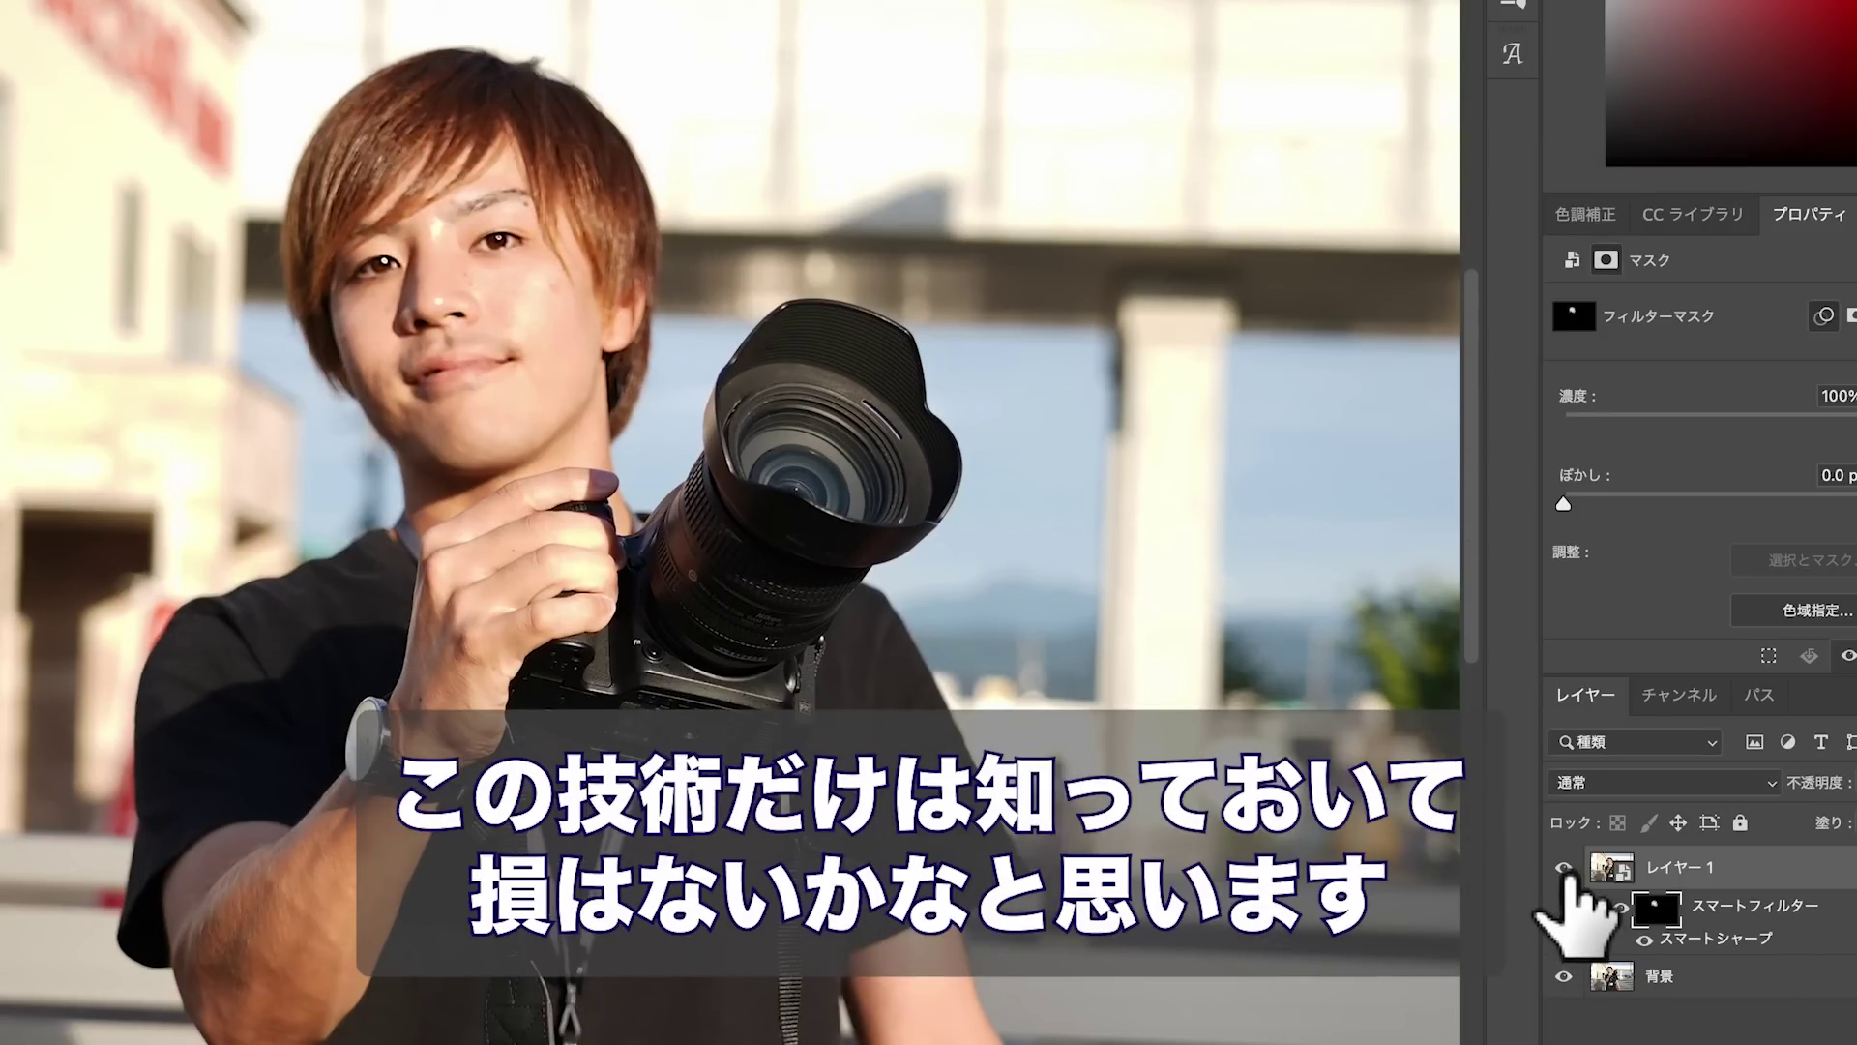